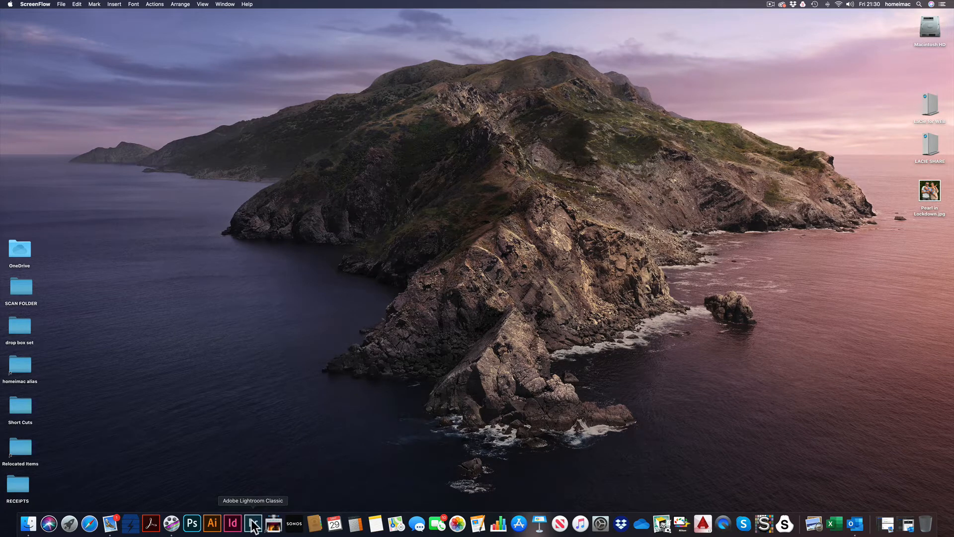
- Switch to Lightroom Classic and view the second family photo in the TEST2 - may20 collection
left_click(252, 522)
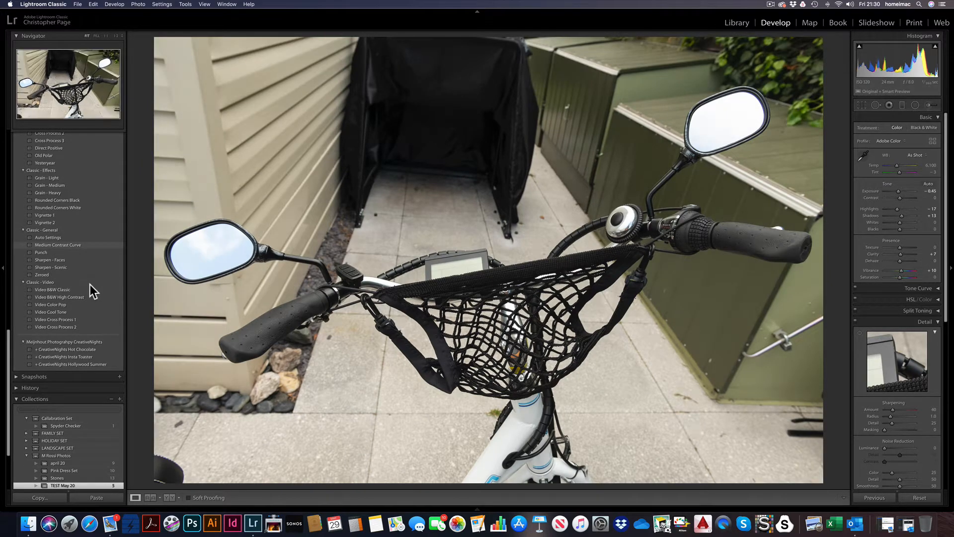
scroll(90, 284, "down", 3)
scroll(90, 285, "down", 3)
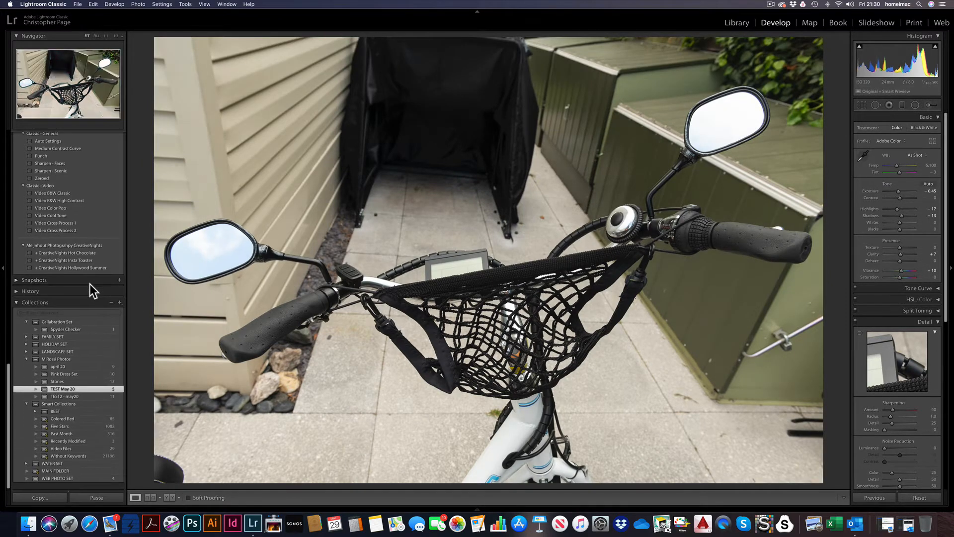
left_click(68, 401)
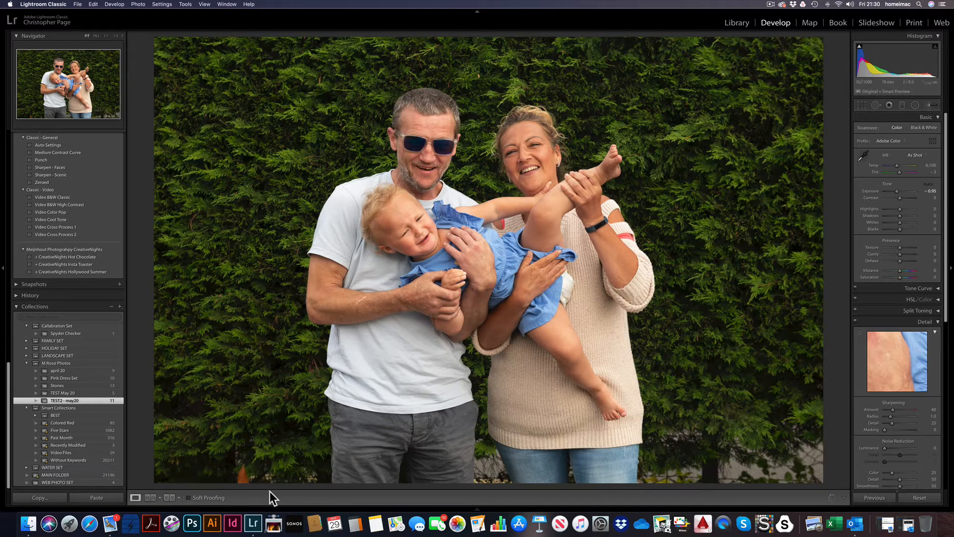
mouse_move(219, 518)
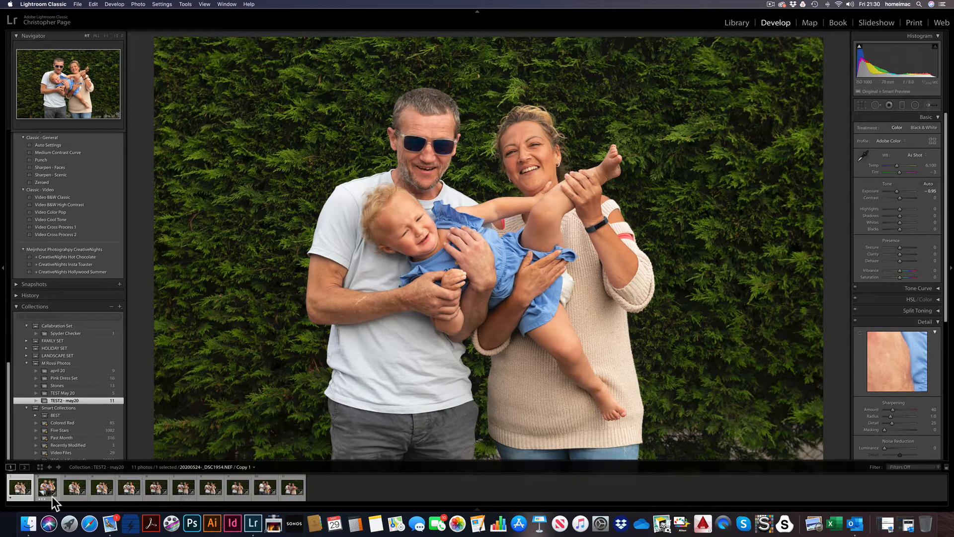
left_click(52, 496)
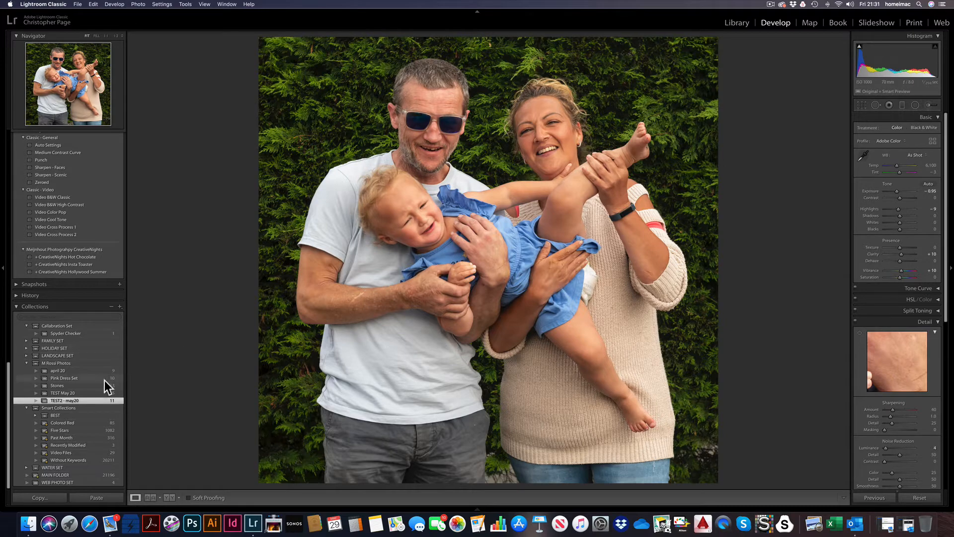
- Open the first bicycle photo of the TEST May 20 collection in the Develop module
left_click(69, 393)
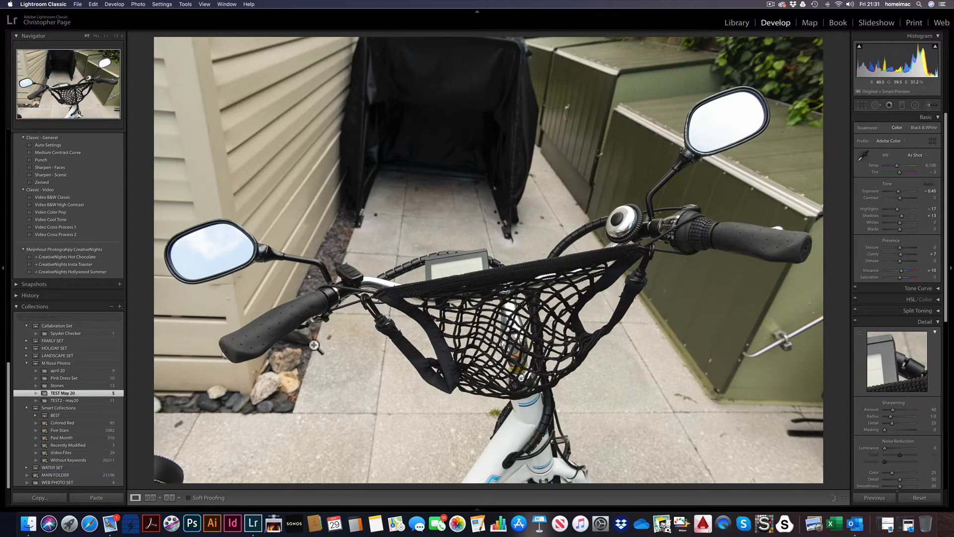
mouse_move(210, 512)
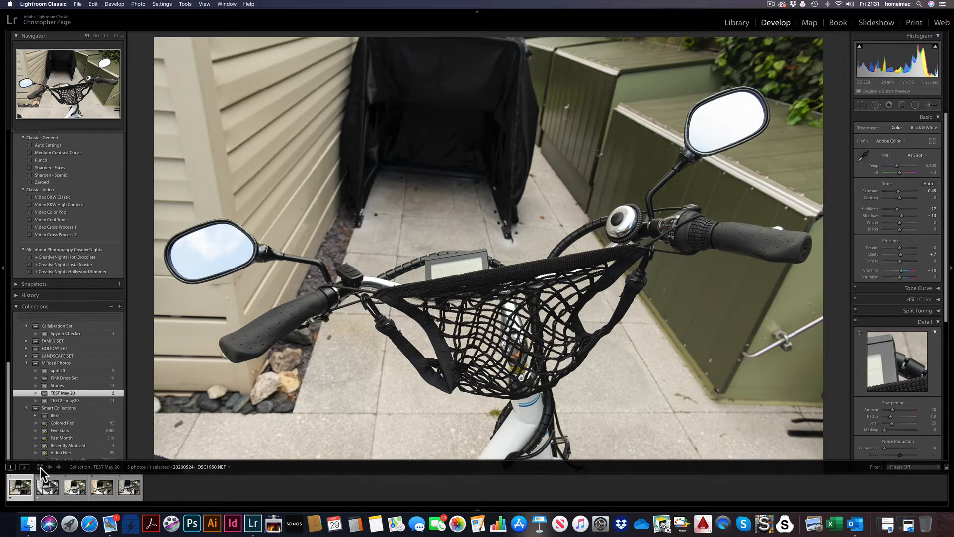
key("g")
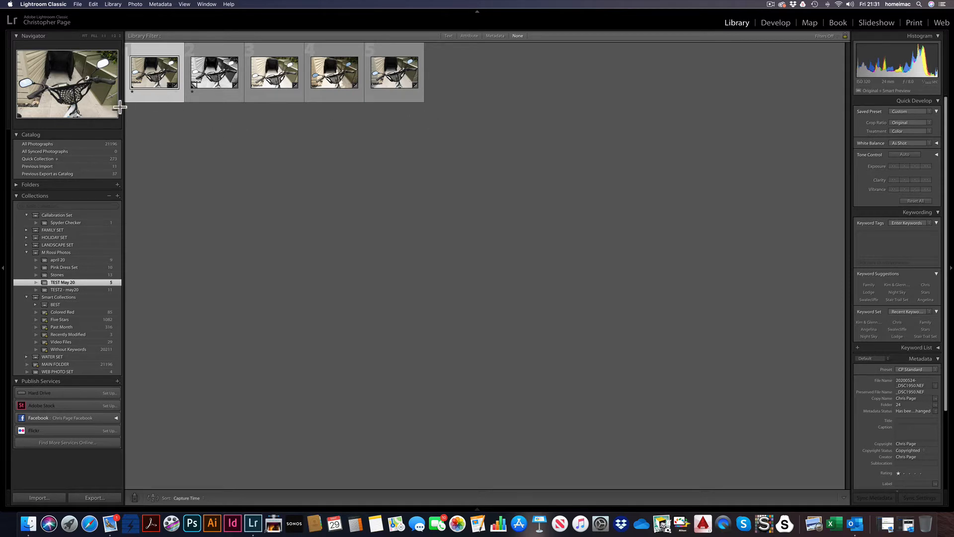
left_click(152, 74)
double_click(152, 73)
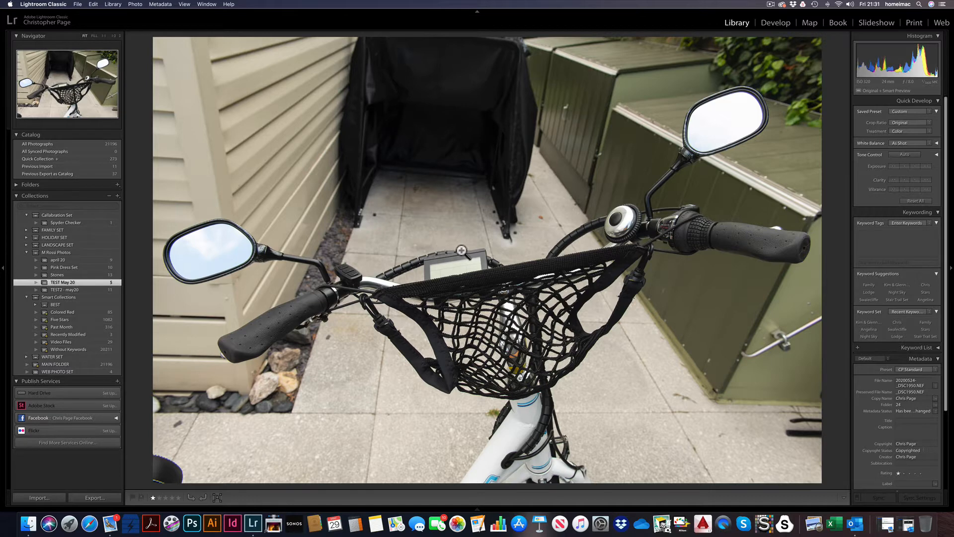
left_click(769, 23)
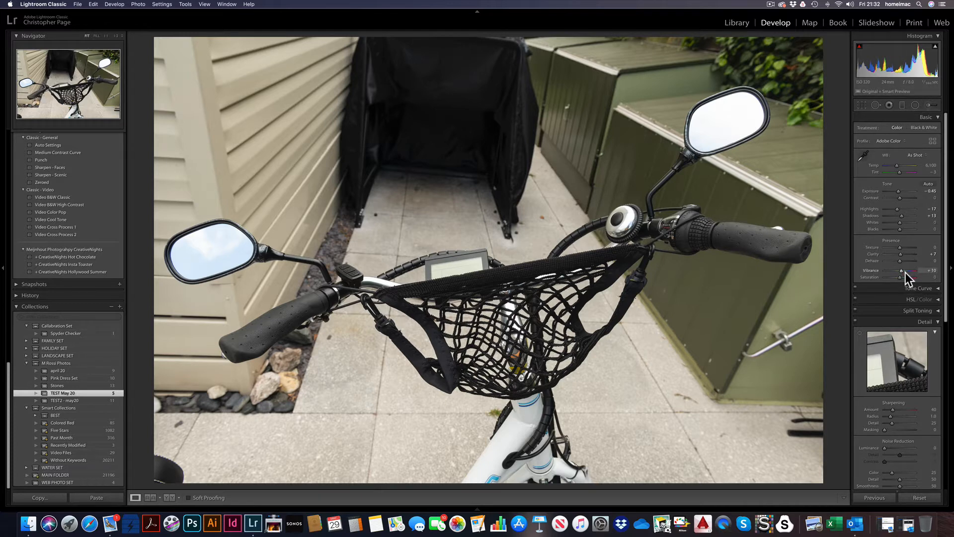
- Examine the bicycle photo's Basic, Detail, Lens Corrections and Transform settings, and browse the available develop presets
scroll(868, 298, "down", 3)
scroll(869, 298, "down", 3)
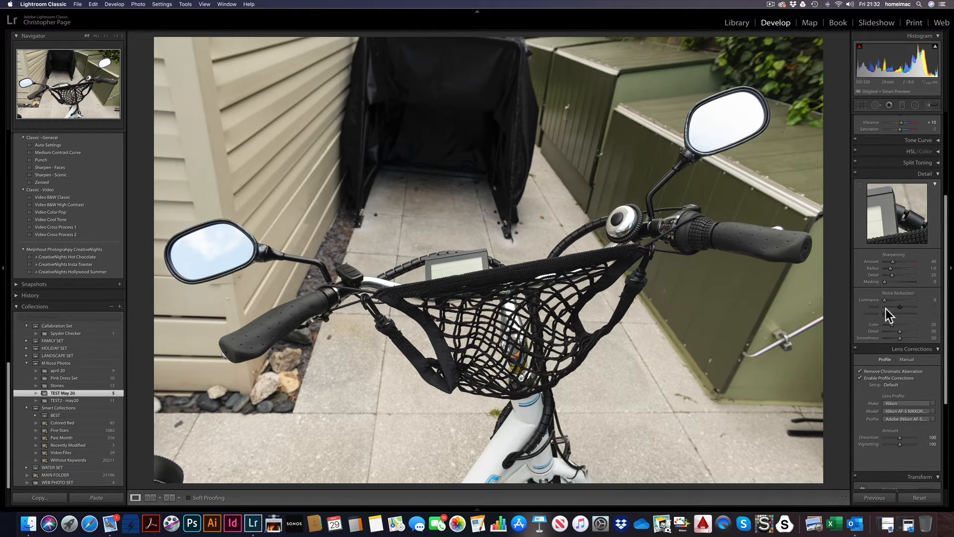
scroll(877, 309, "down", 2)
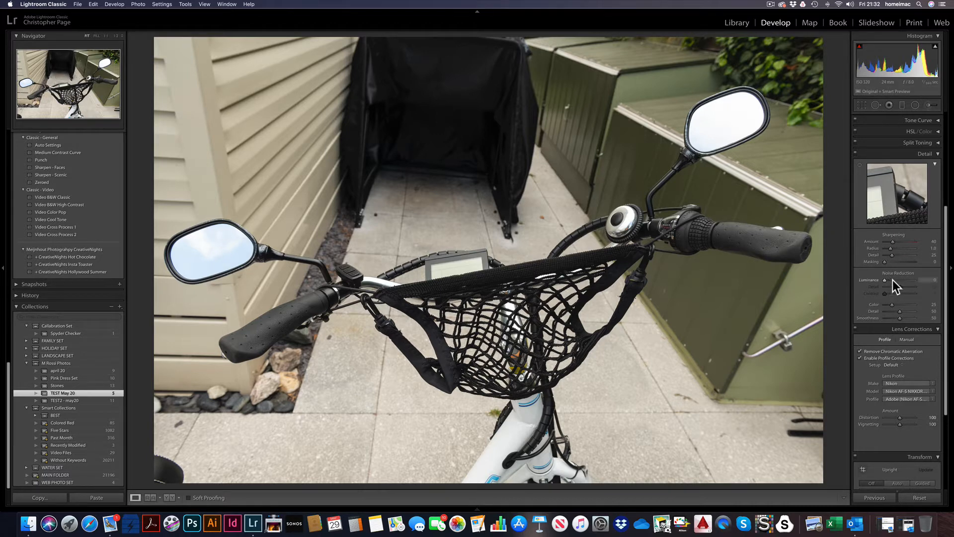
scroll(893, 279, "down", 4)
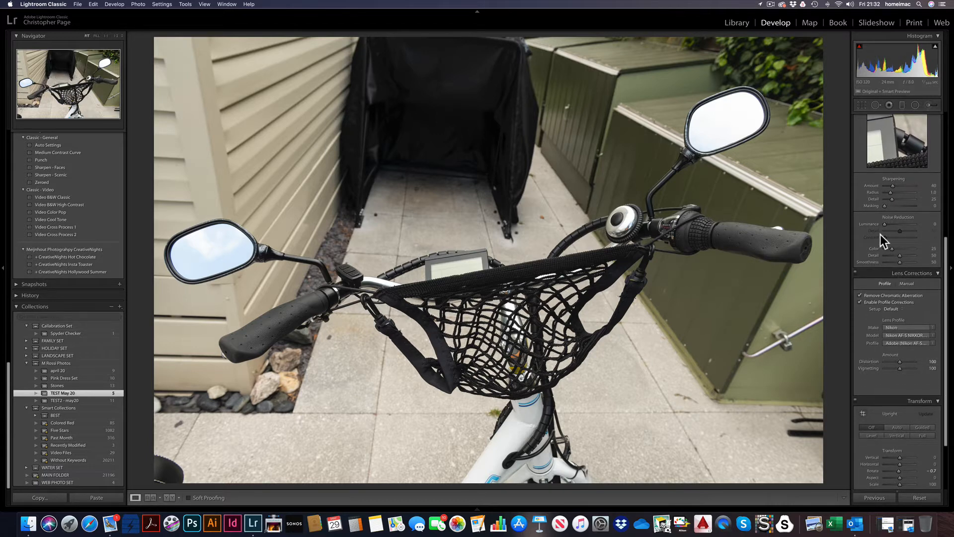
scroll(881, 235, "down", 2)
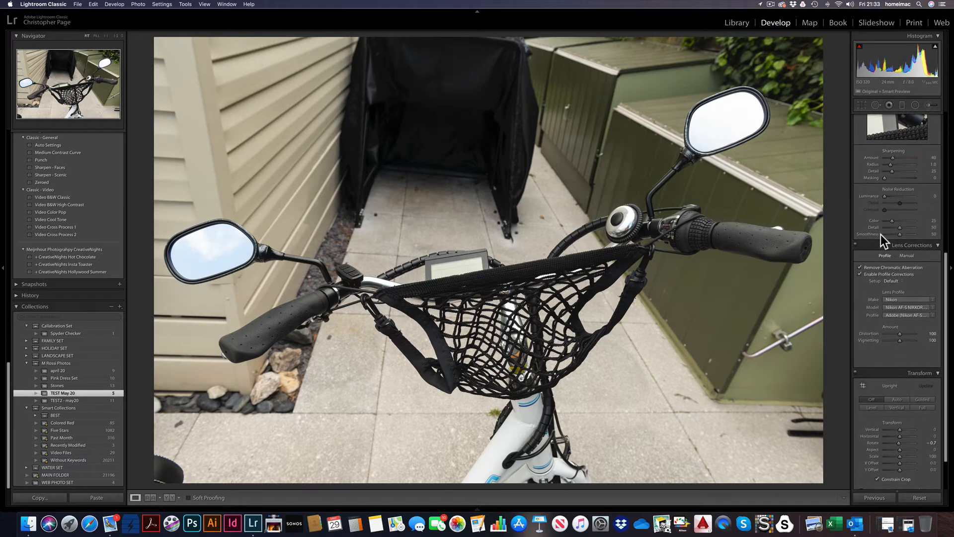
scroll(881, 241, "down", 1)
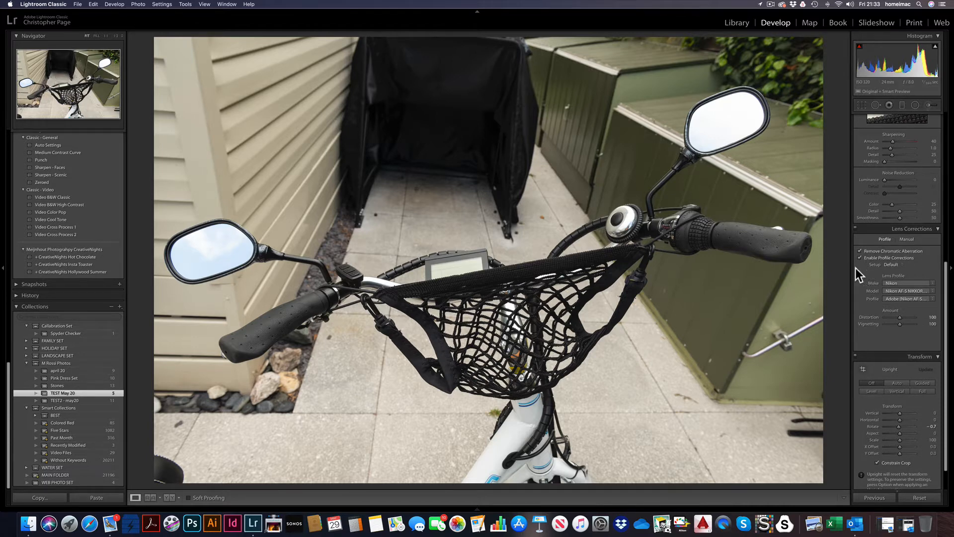
scroll(860, 265, "down", 2)
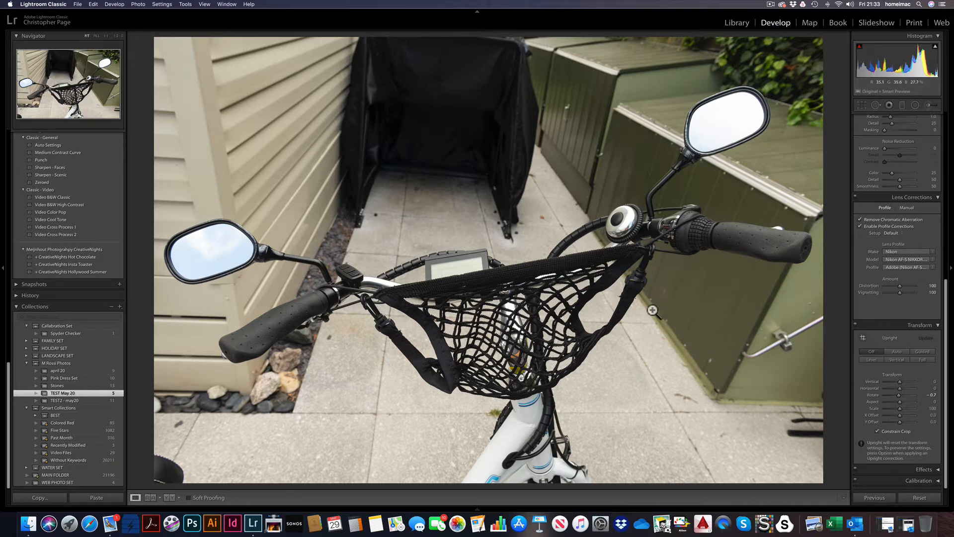
scroll(55, 216, "up", 5)
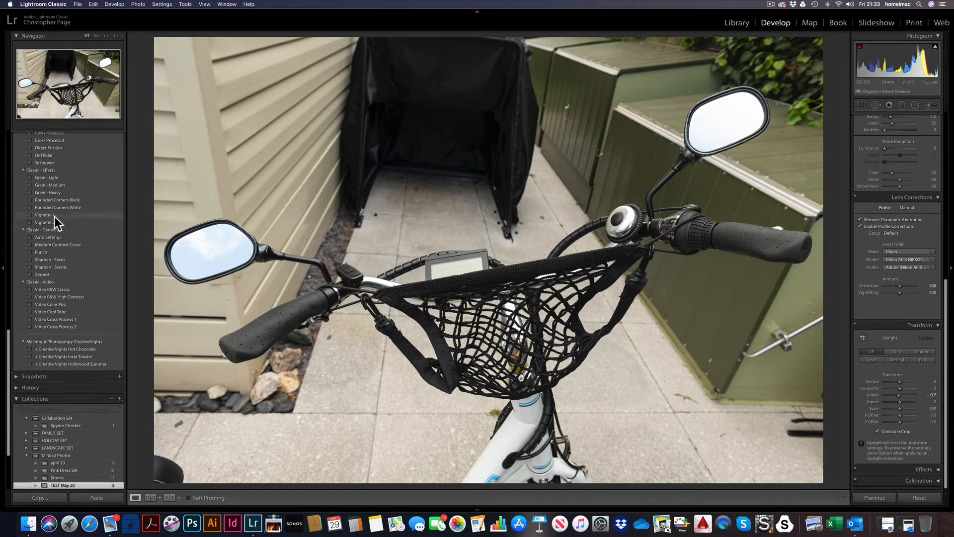
scroll(54, 217, "up", 10)
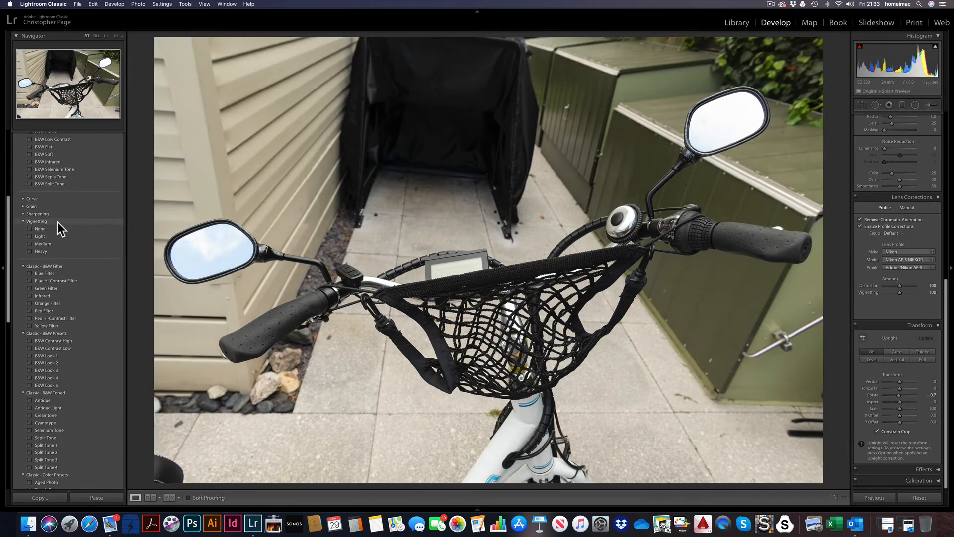
scroll(55, 180, "up", 2)
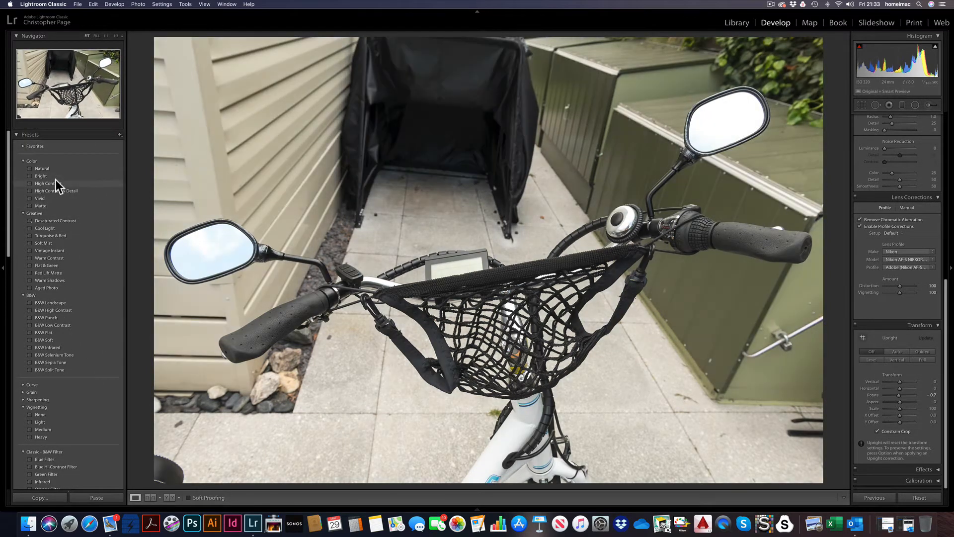
scroll(75, 264, "down", 3)
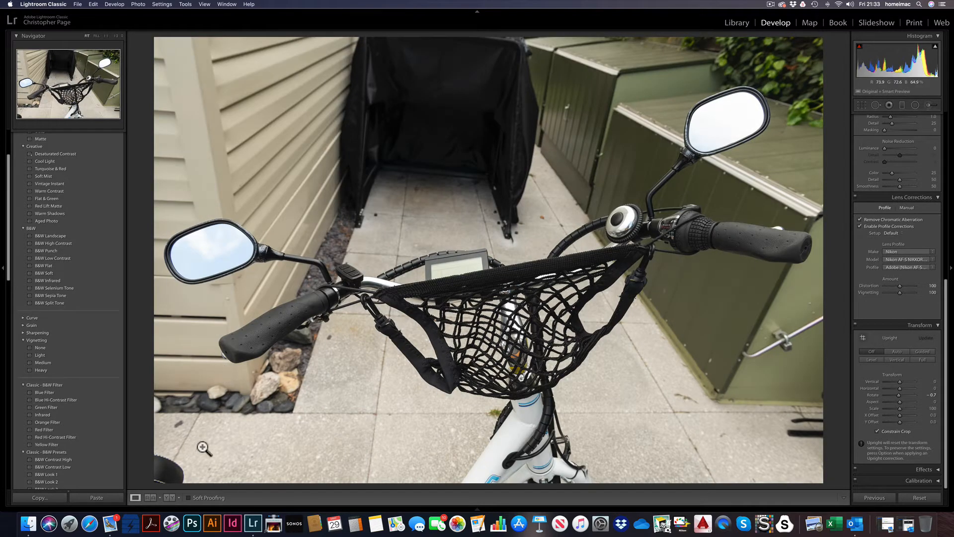
- View the black-and-white virtual copy of the bicycle photo and return to the colour original
mouse_move(204, 507)
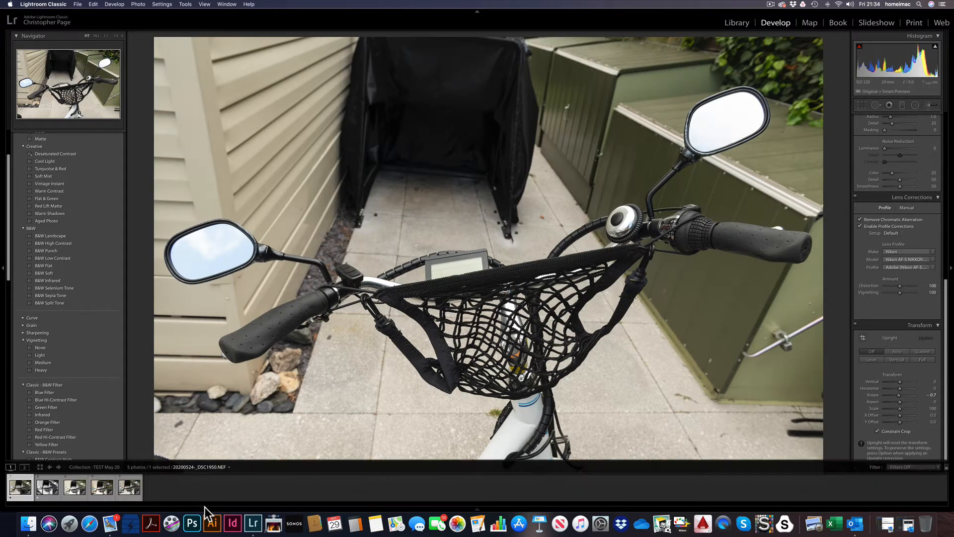
left_click(43, 489)
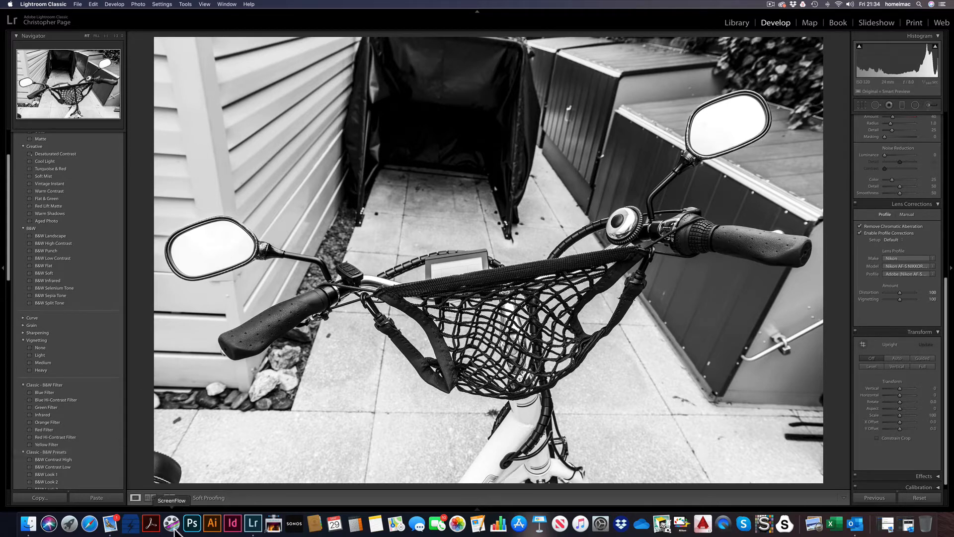
mouse_move(184, 508)
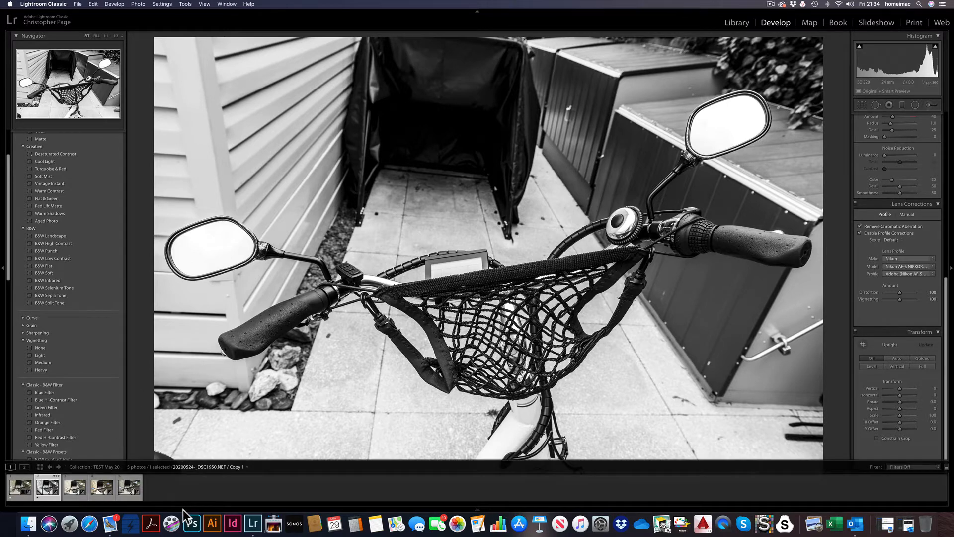
left_click(20, 489)
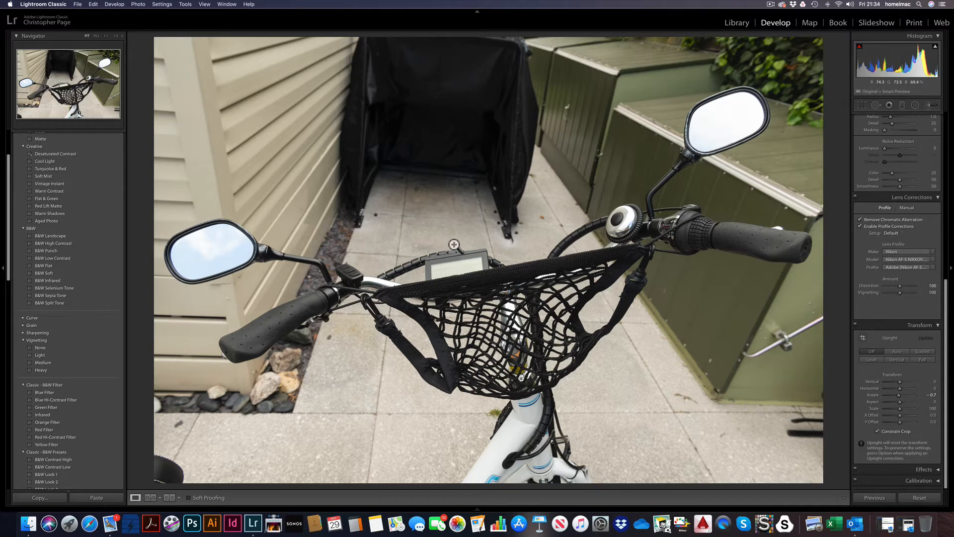
- Send the colour bicycle photo to Adobe Photoshop 2020 for editing
right_click(454, 246)
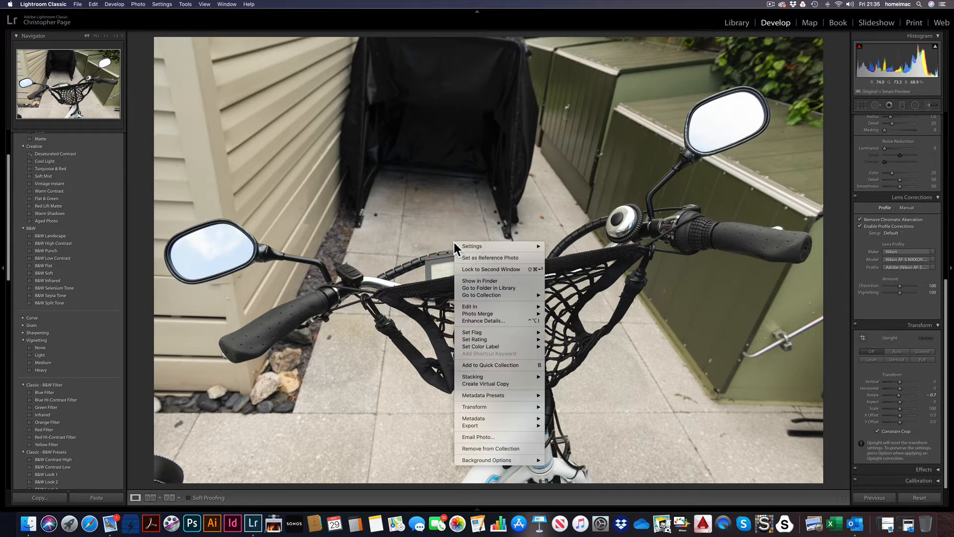
mouse_move(473, 307)
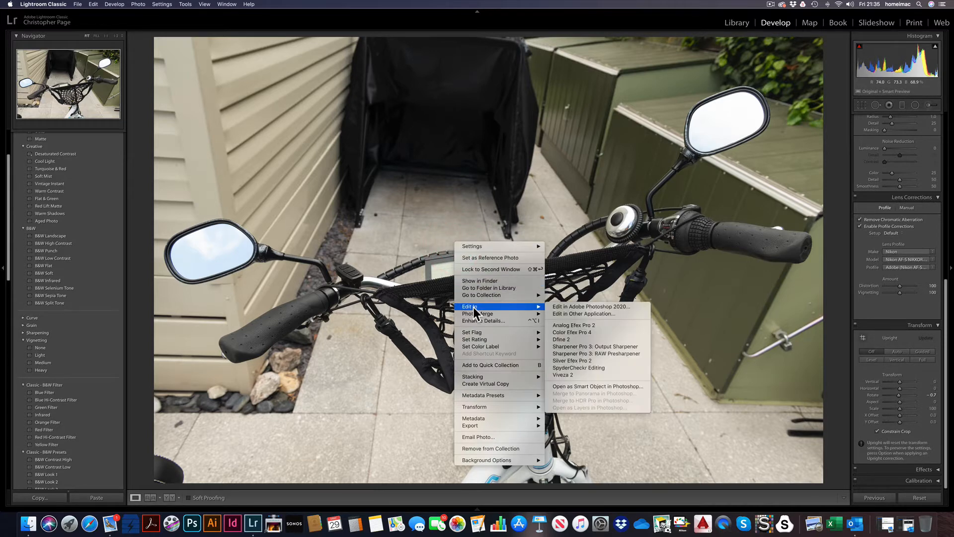
left_click(581, 306)
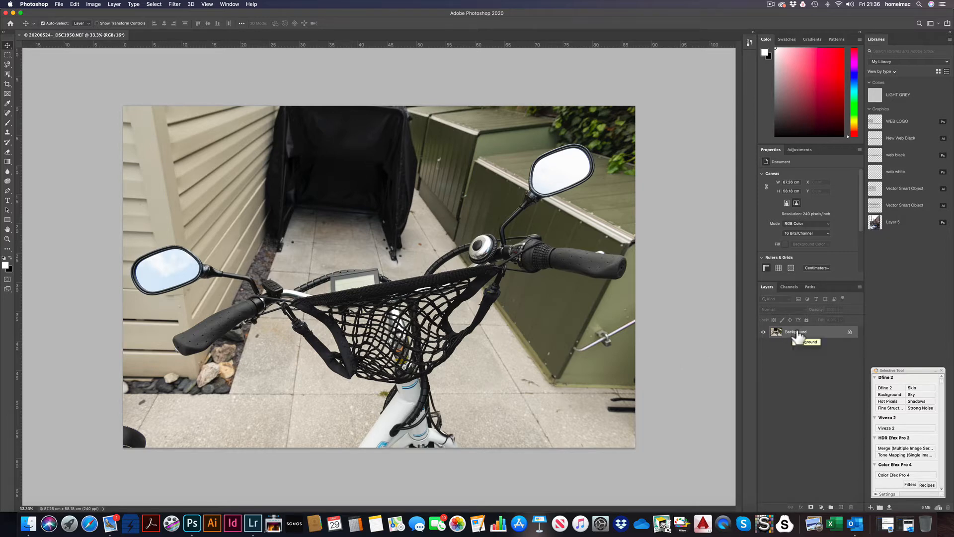
left_click(763, 332)
double_click(796, 332)
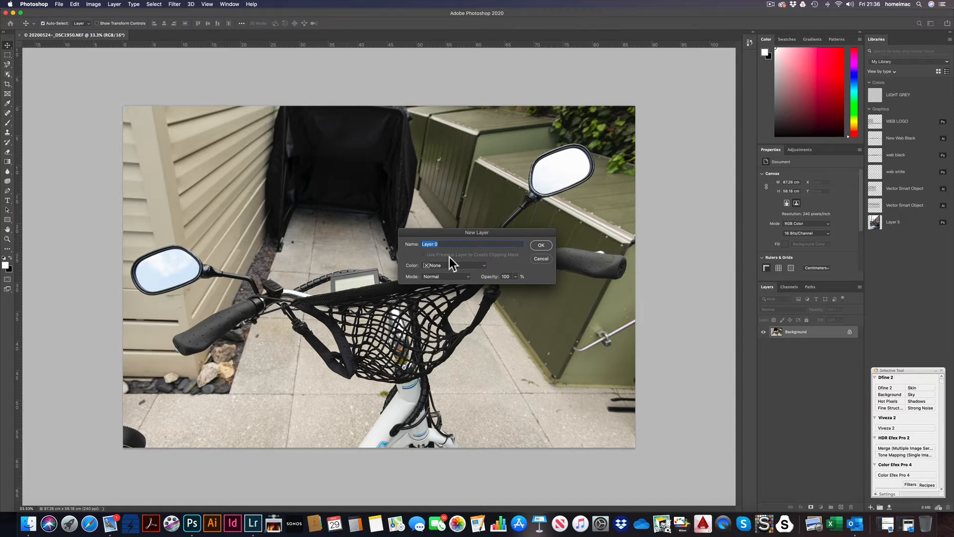
left_click(541, 259)
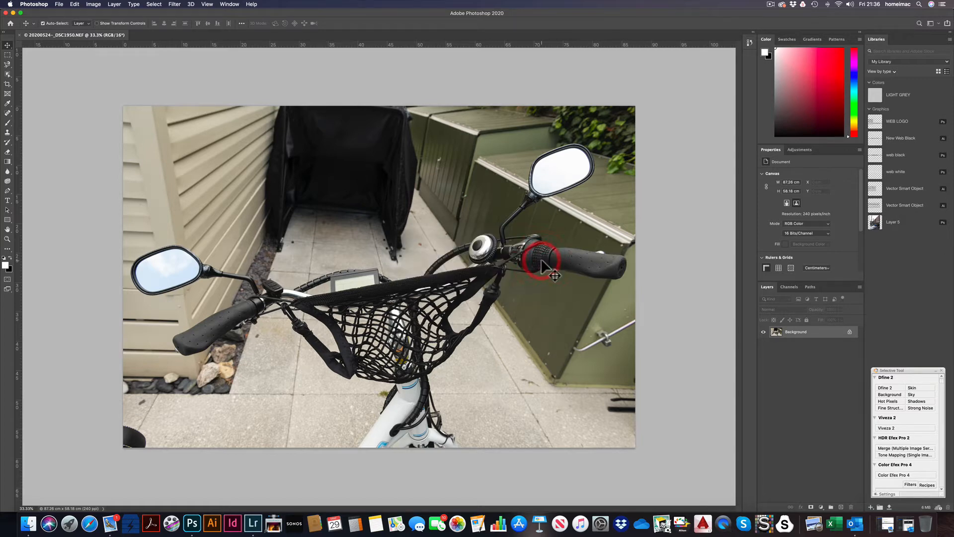
- Duplicate the Background layer within the same document, keeping the name Background copy
right_click(794, 337)
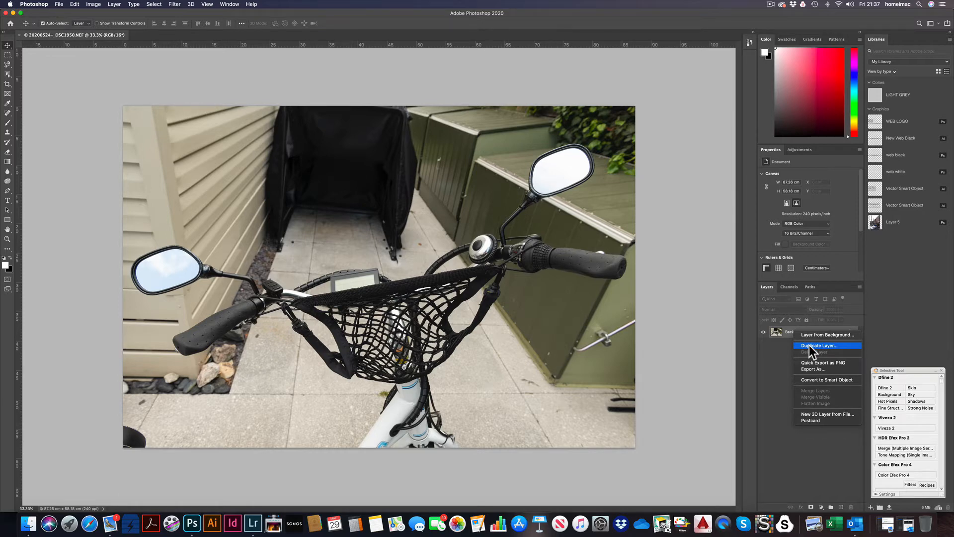
left_click(809, 345)
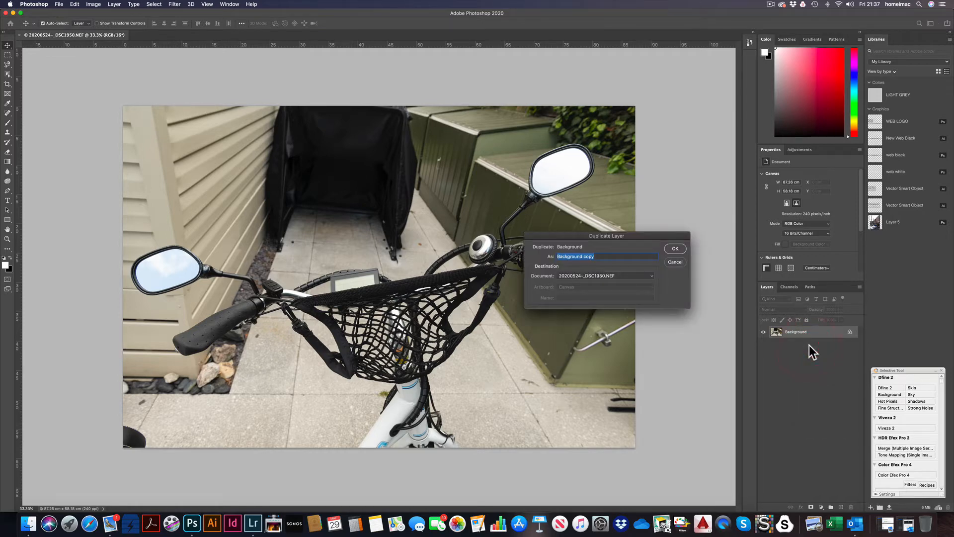
left_click(676, 247)
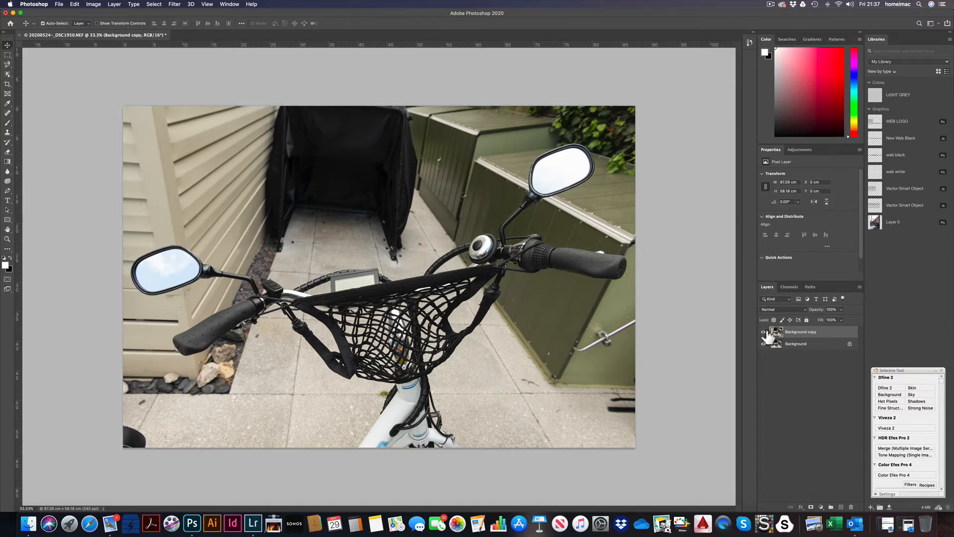
- Open the Camera Raw Filter on the Background copy layer and set Highlights to -100 and Shadows to +10
left_click(815, 347)
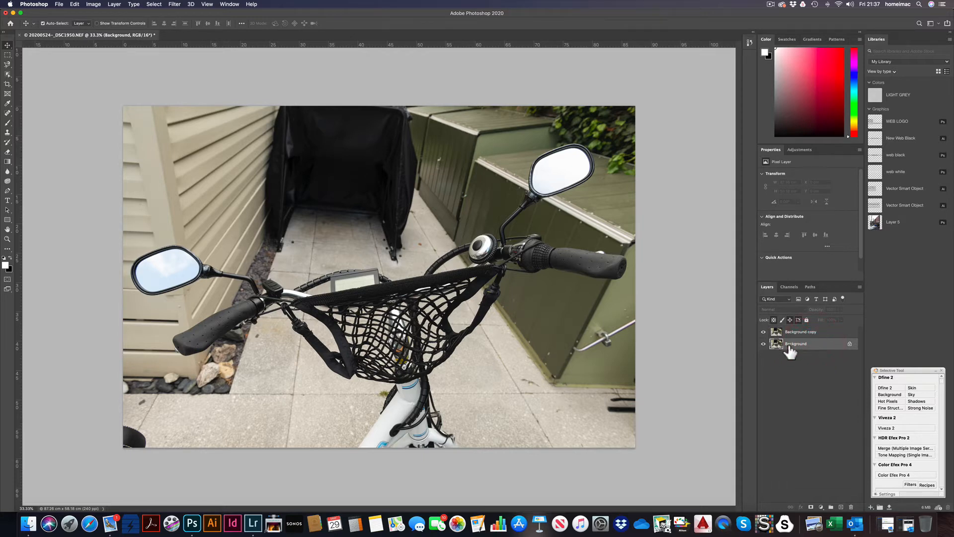
left_click(808, 333)
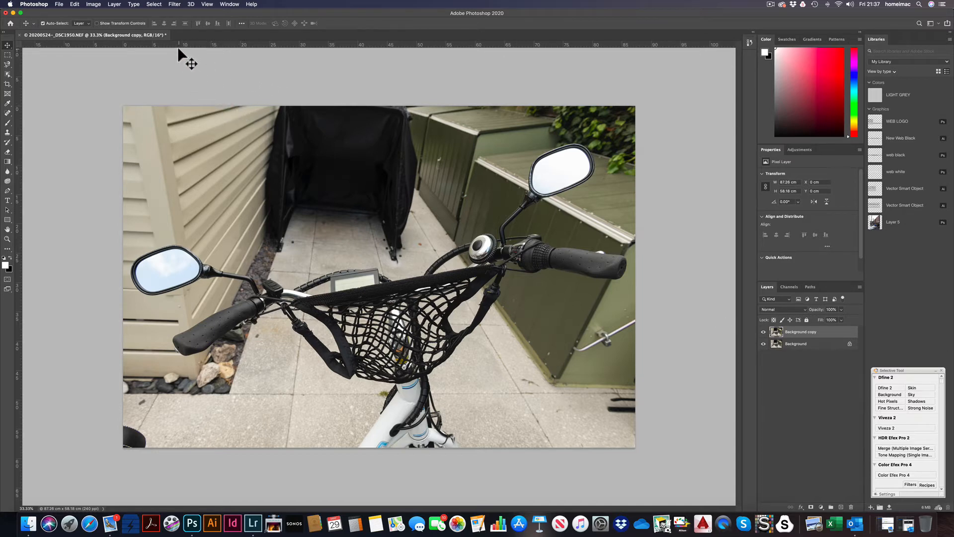
left_click(174, 4)
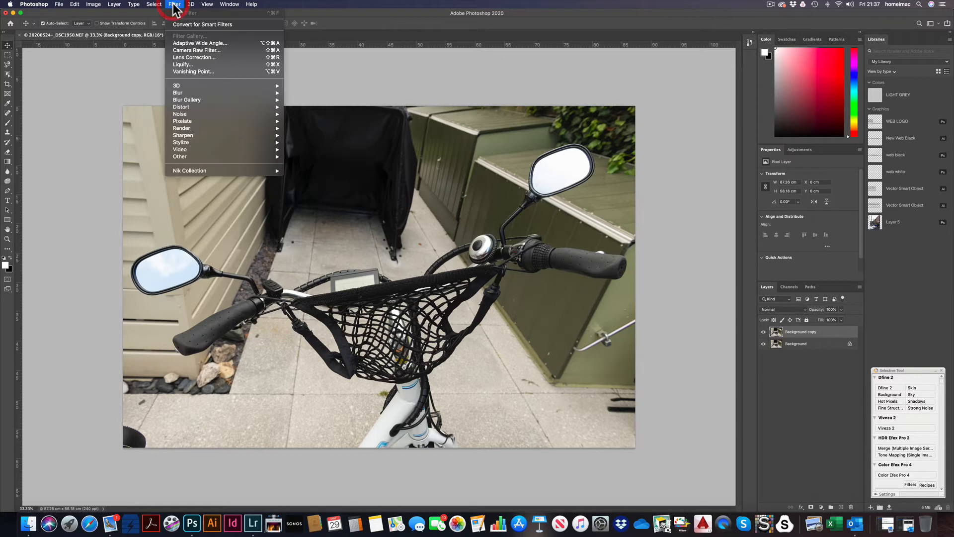
left_click(186, 50)
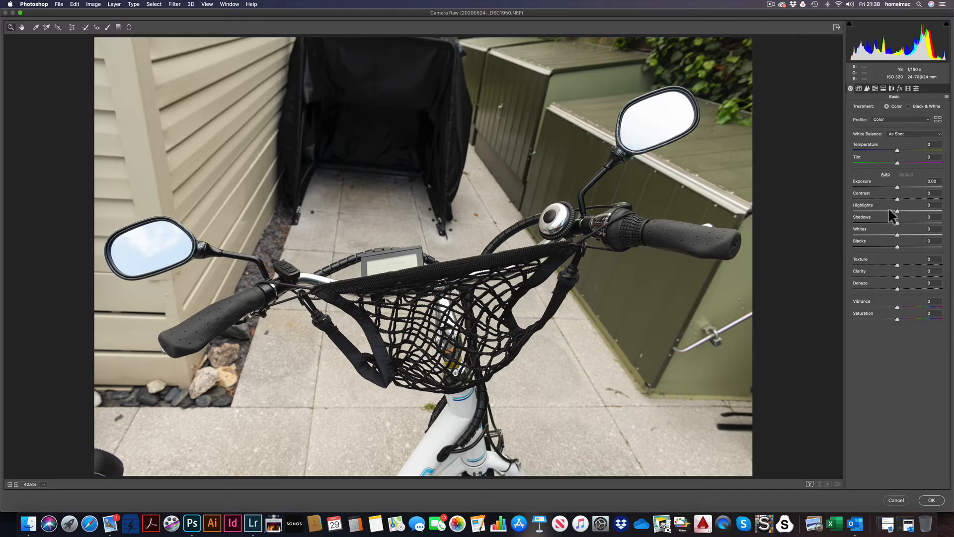
left_click_drag(895, 210, 845, 208)
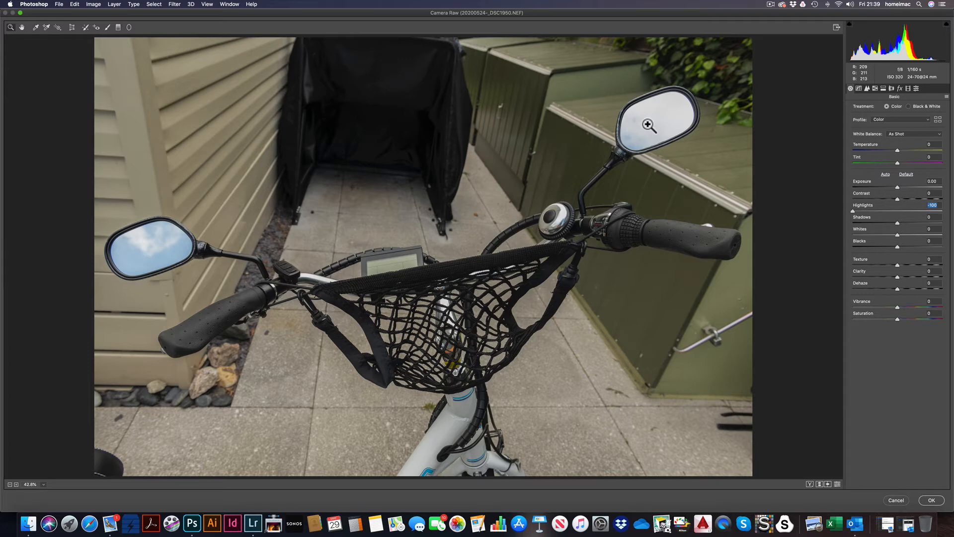
left_click(850, 212)
left_click_drag(897, 222, 901, 222)
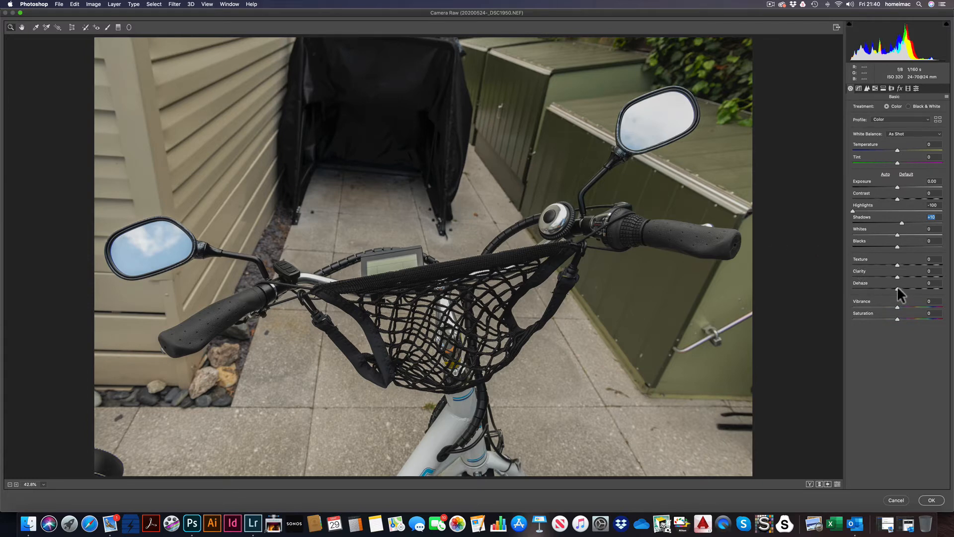
- Try Dehaze at +100 and at a weaker amount, and reset it to 0
left_click_drag(890, 286, 946, 290)
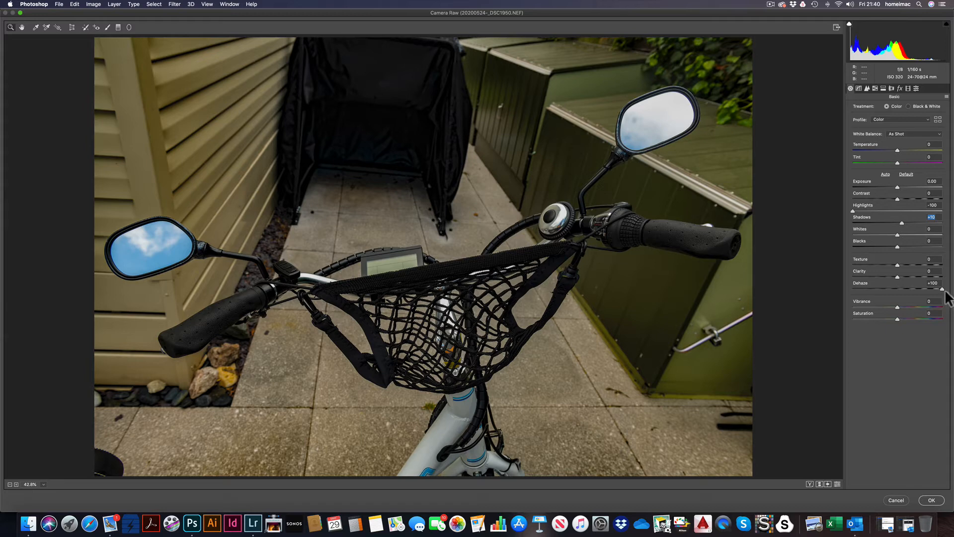
left_click_drag(942, 289, 908, 289)
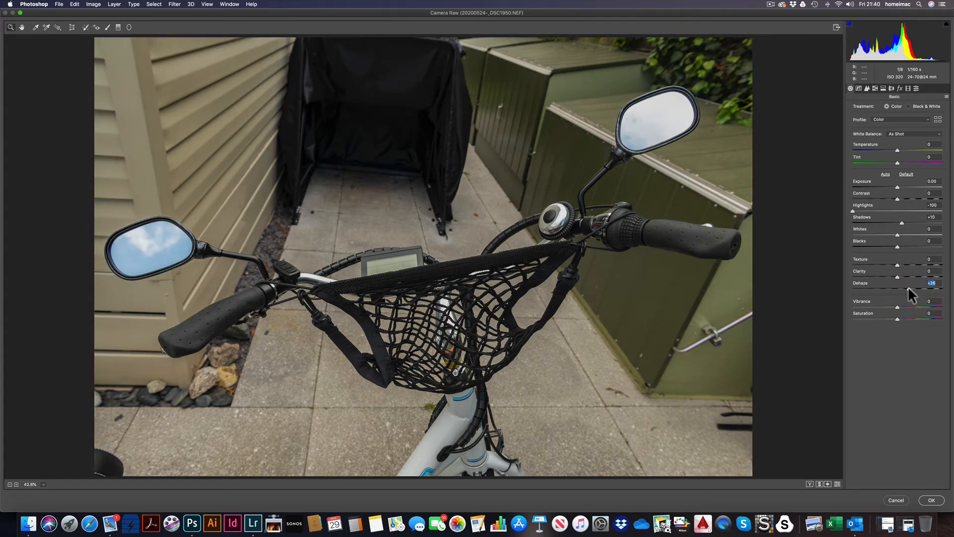
left_click(908, 288)
double_click(908, 289)
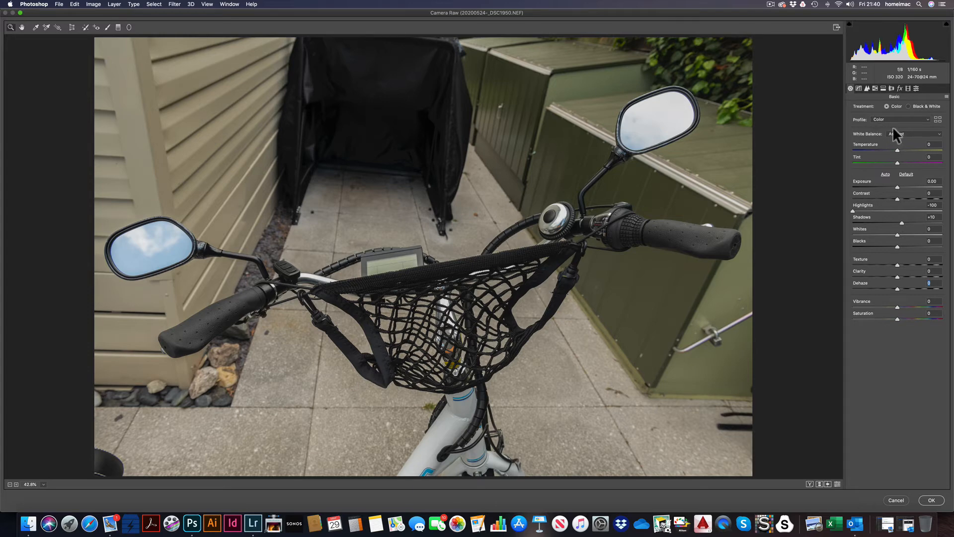
- Examine the Tone Curve, Detail, HSL Adjustments, Split Toning, Lens Corrections, Effects and Calibration settings
left_click(858, 88)
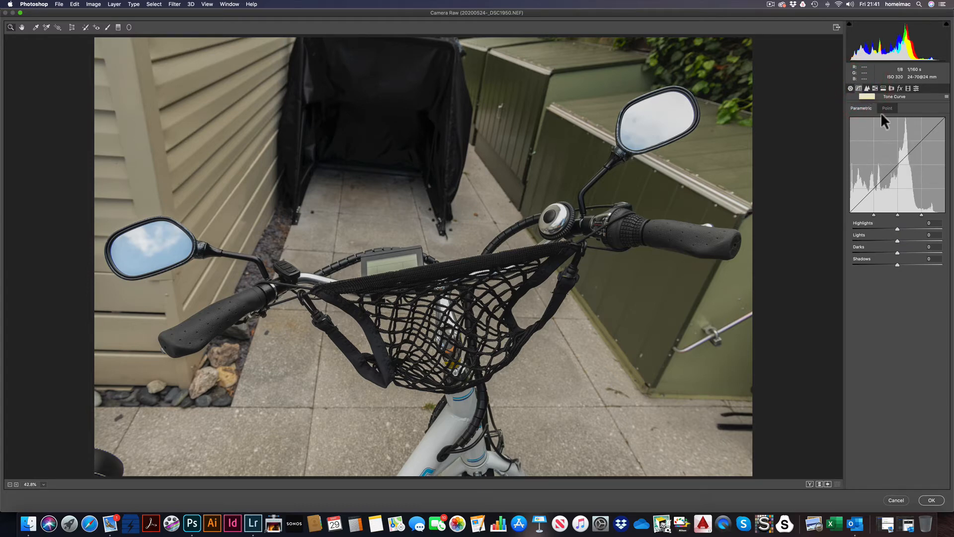
left_click(867, 88)
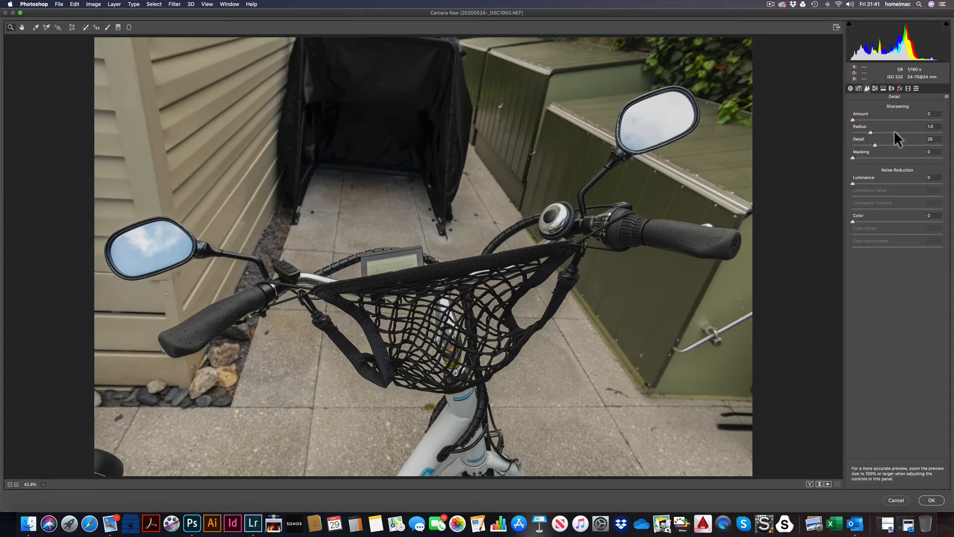
left_click(875, 88)
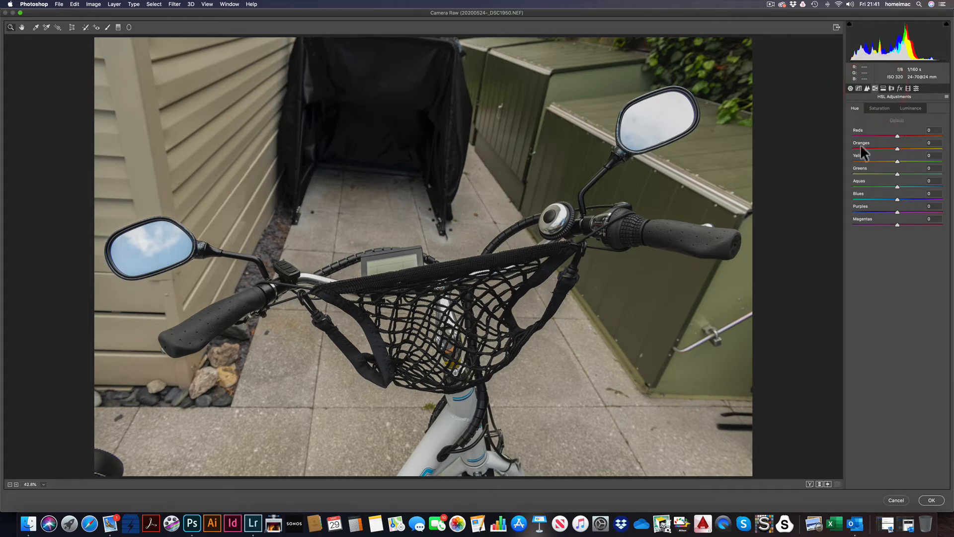
left_click(883, 88)
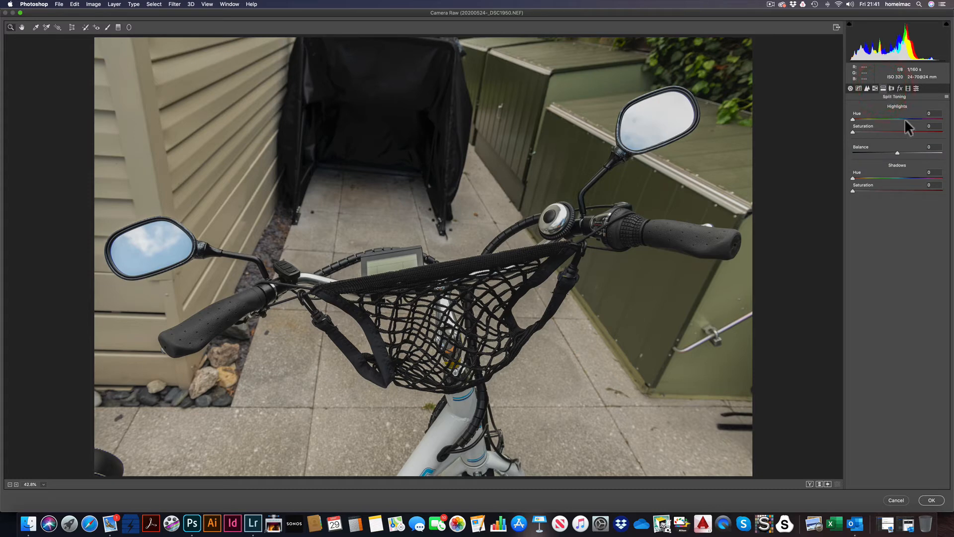
left_click(892, 87)
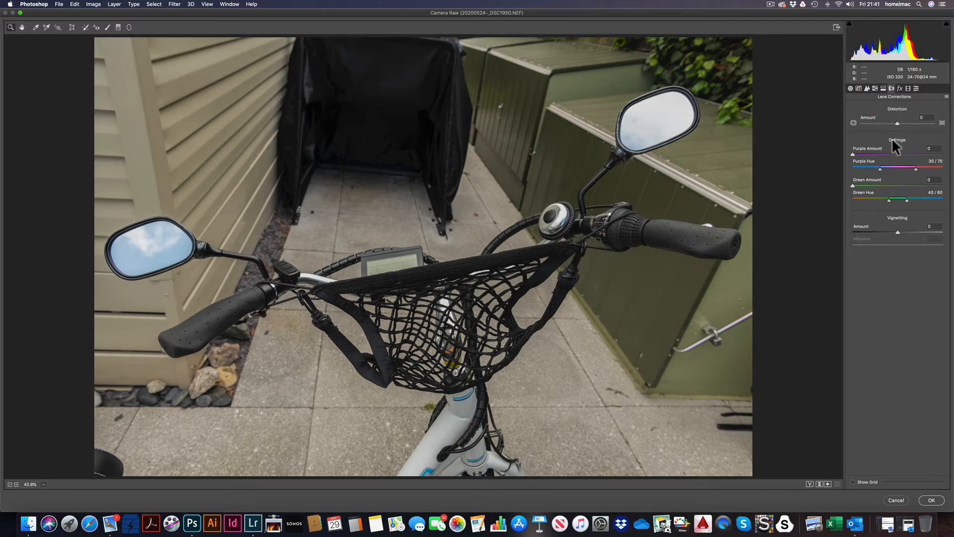
left_click(899, 88)
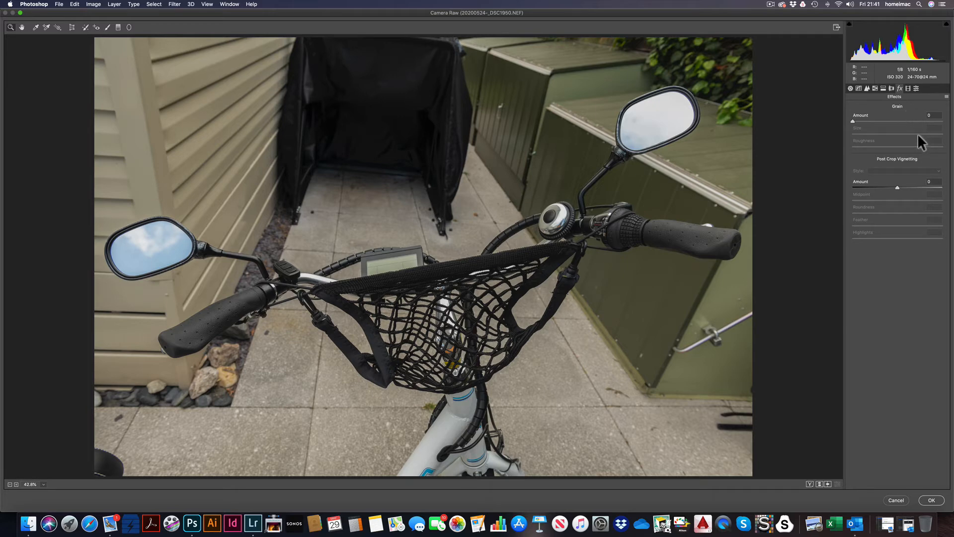
left_click(908, 88)
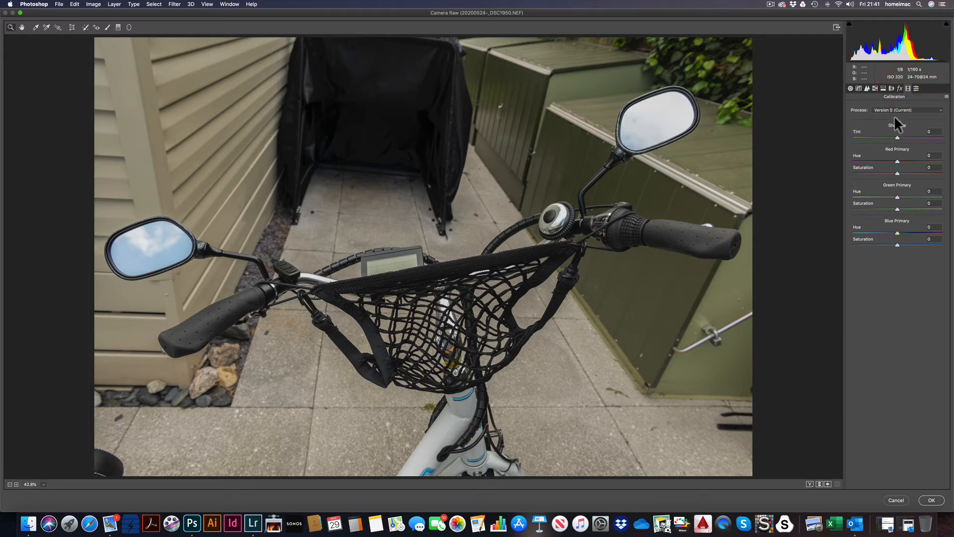
- Apply the B&W Punch preset to the Background copy layer and compare it with the colour original beneath
left_click(917, 89)
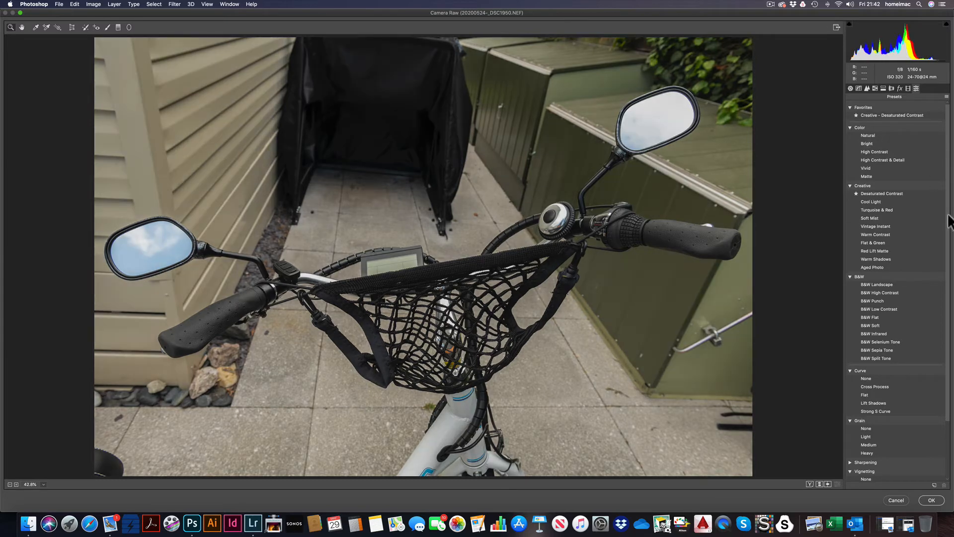
mouse_move(948, 221)
left_mouse_down()
mouse_move(945, 301)
mouse_move(951, 207)
left_mouse_up()
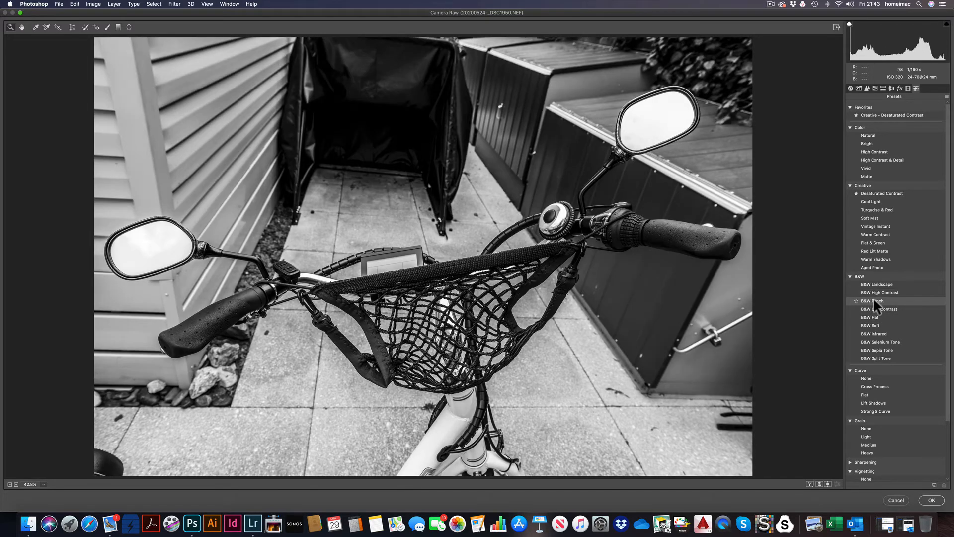
left_click(873, 299)
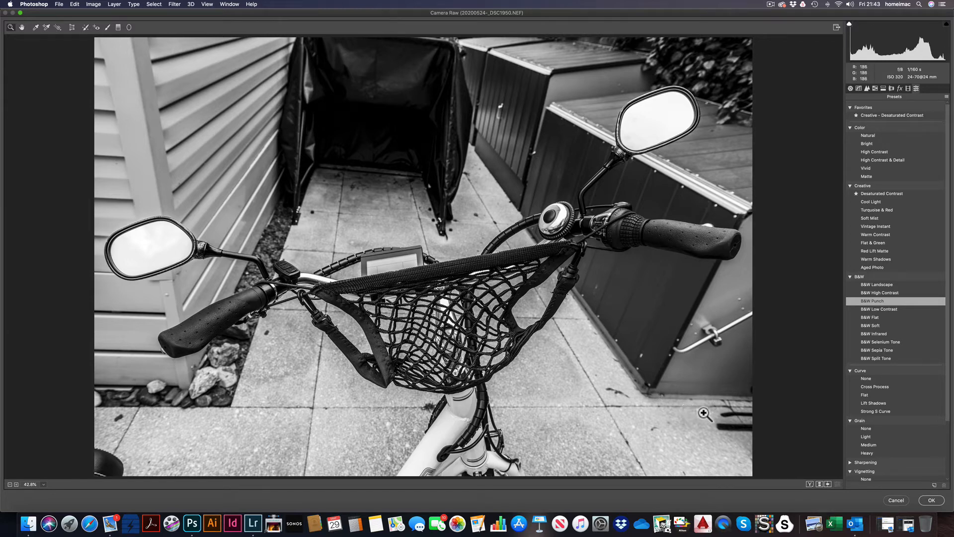
left_click(933, 500)
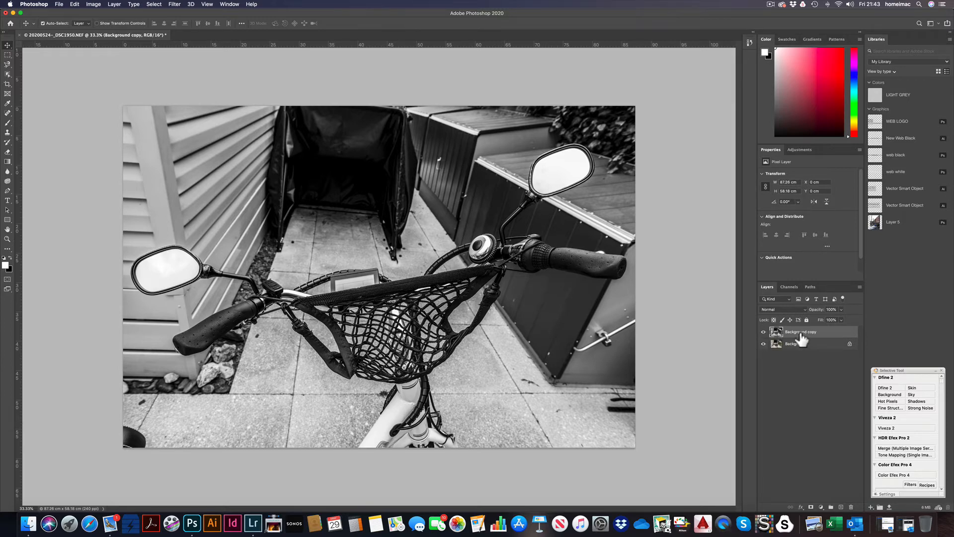
left_click(763, 332)
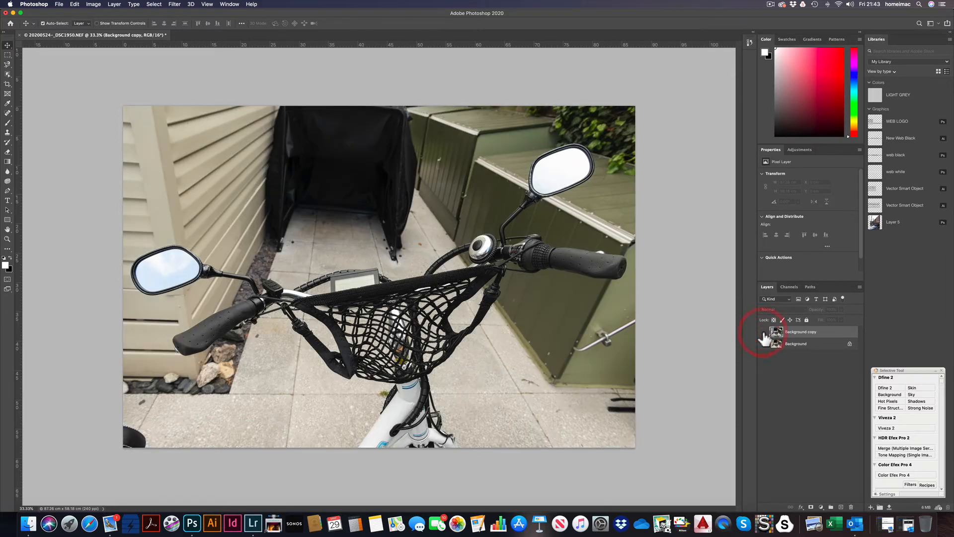
left_click(763, 332)
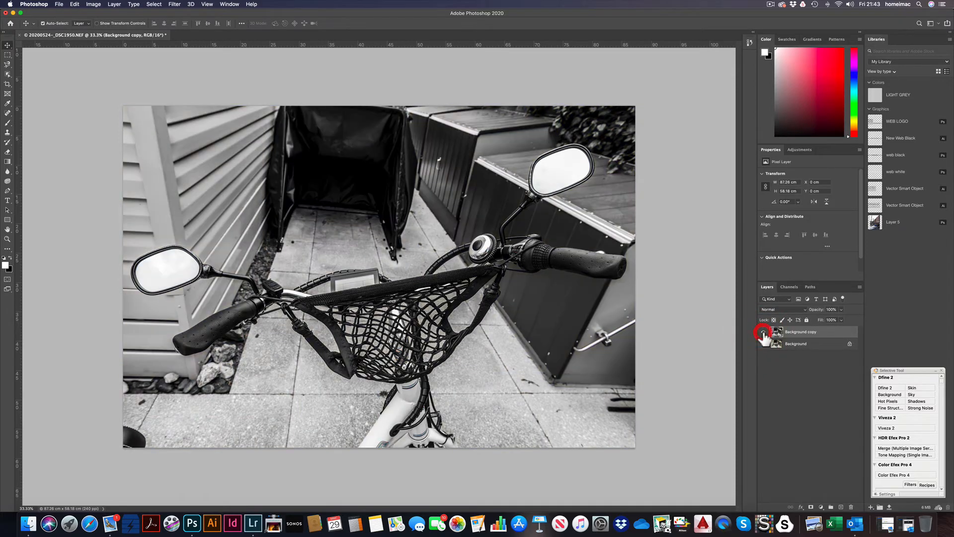
- Rename the black-and-white Background copy layer as PUNCH
left_click(808, 333)
double_click(806, 333)
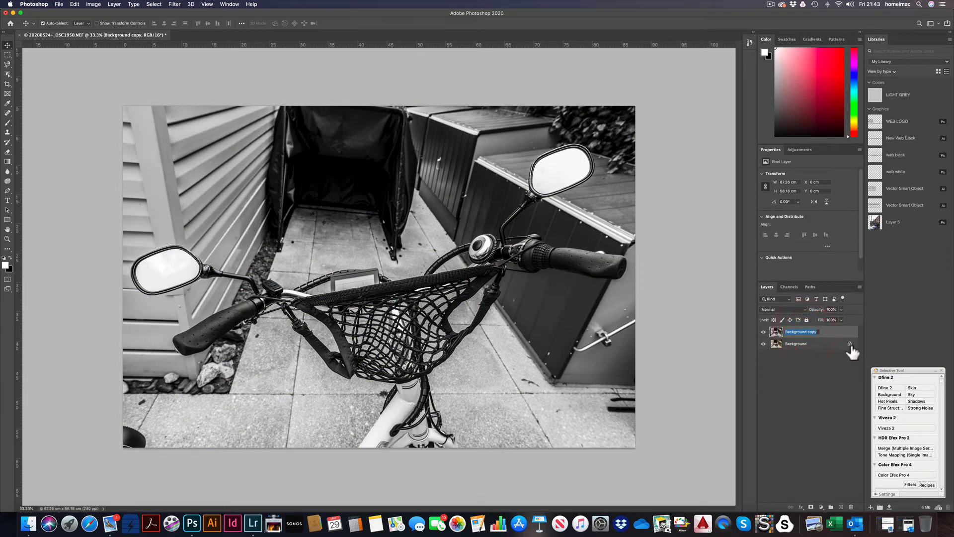
type("PUN")
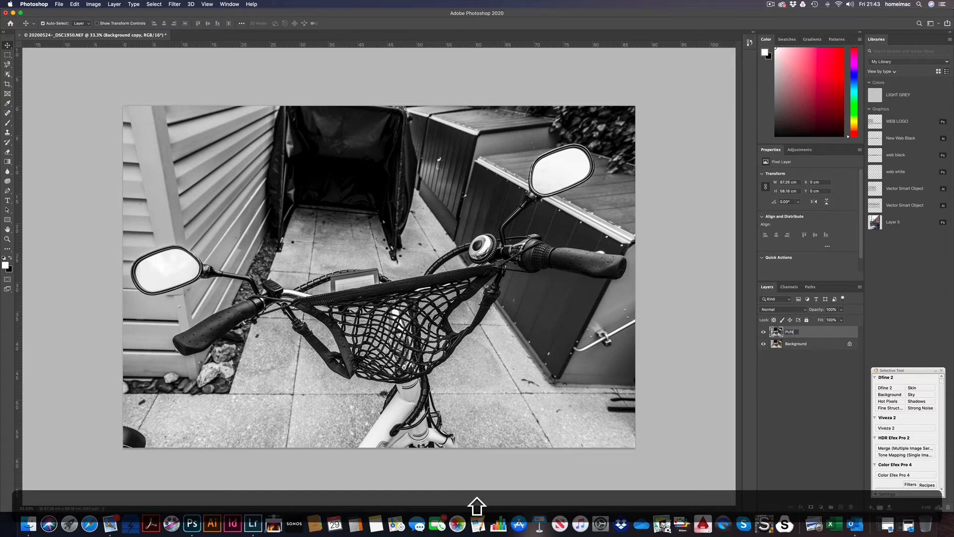
type("CH")
left_click(826, 345)
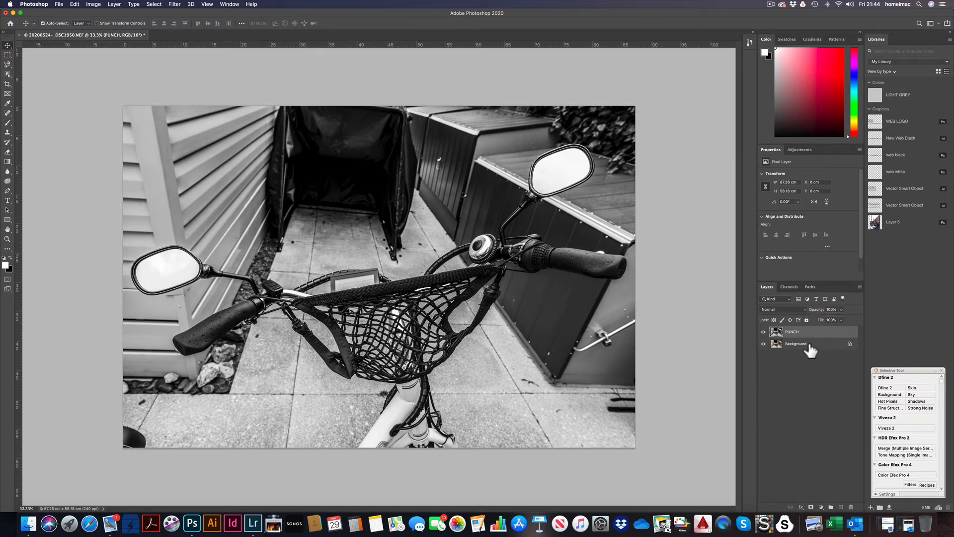
- Duplicate the colour Background layer again within the same document, keeping the suggested name Background copy
left_click(810, 345)
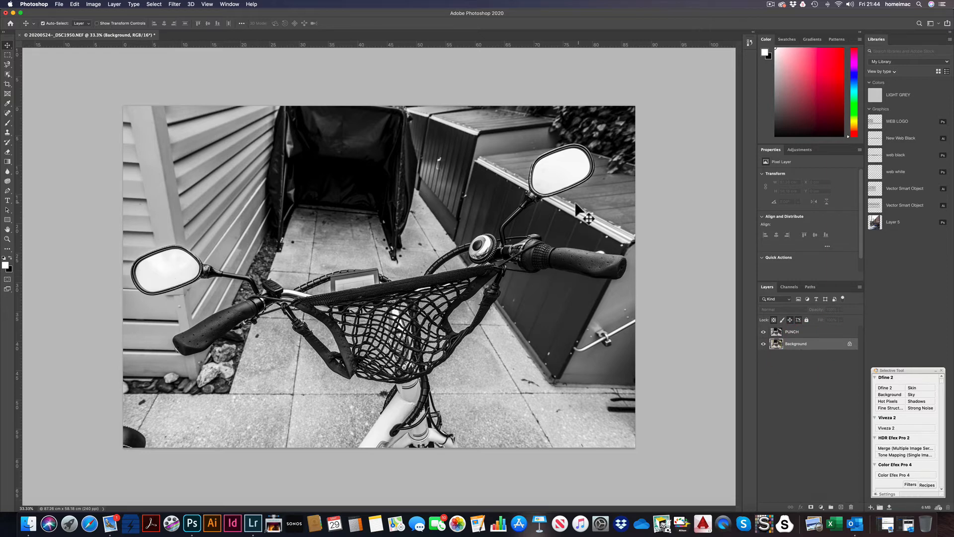
right_click(795, 343)
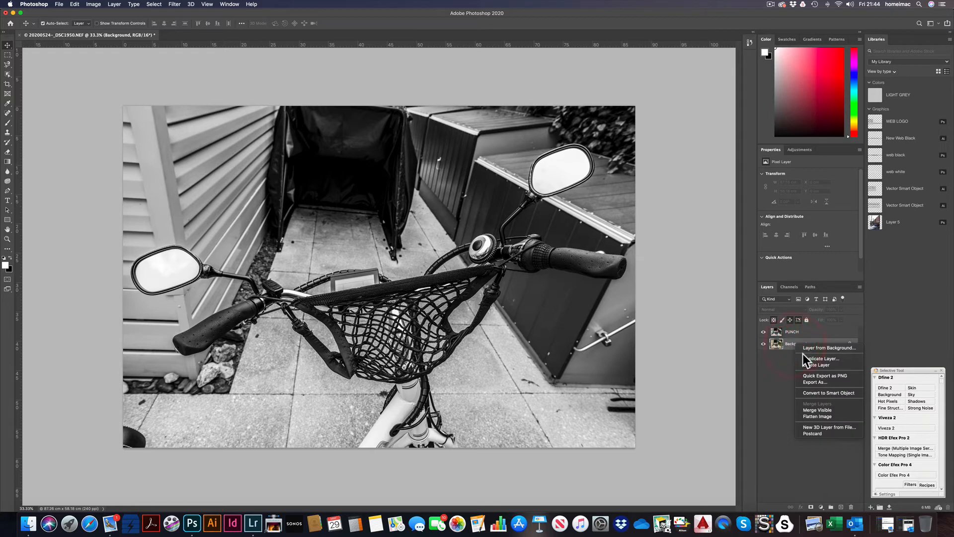
left_click(813, 360)
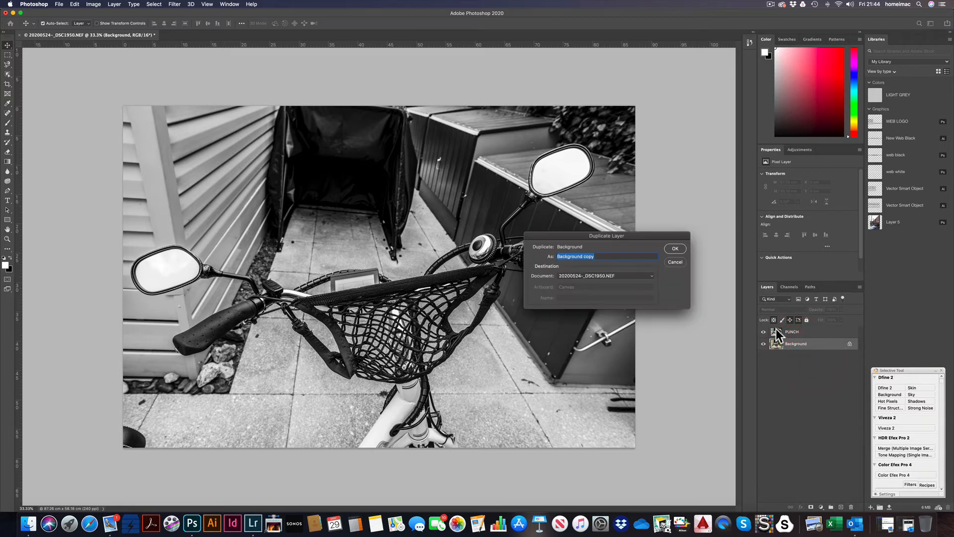
left_click(674, 248)
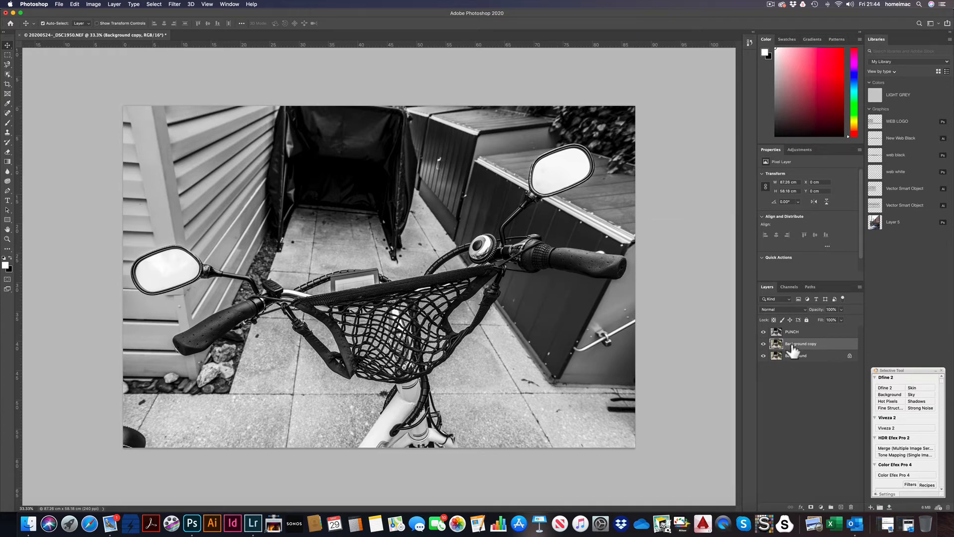
- Open the Camera Raw Filter for the Background copy layer and choose the B&W Low Contrast preset
left_click(177, 5)
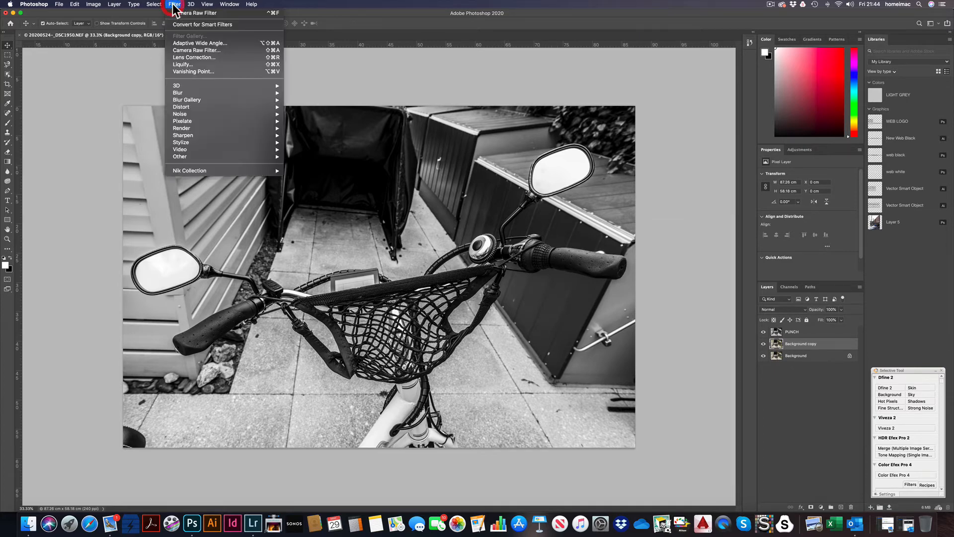
left_click(193, 51)
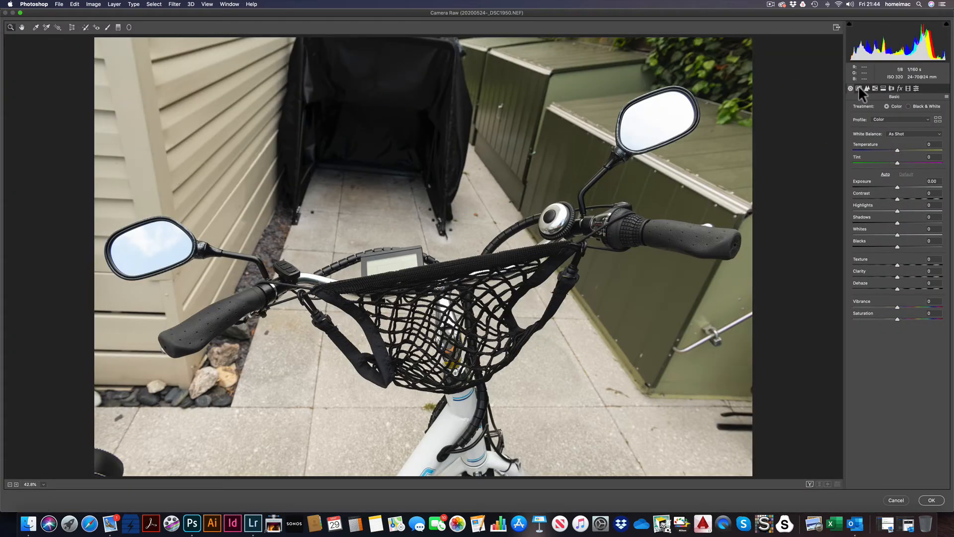
left_click(917, 87)
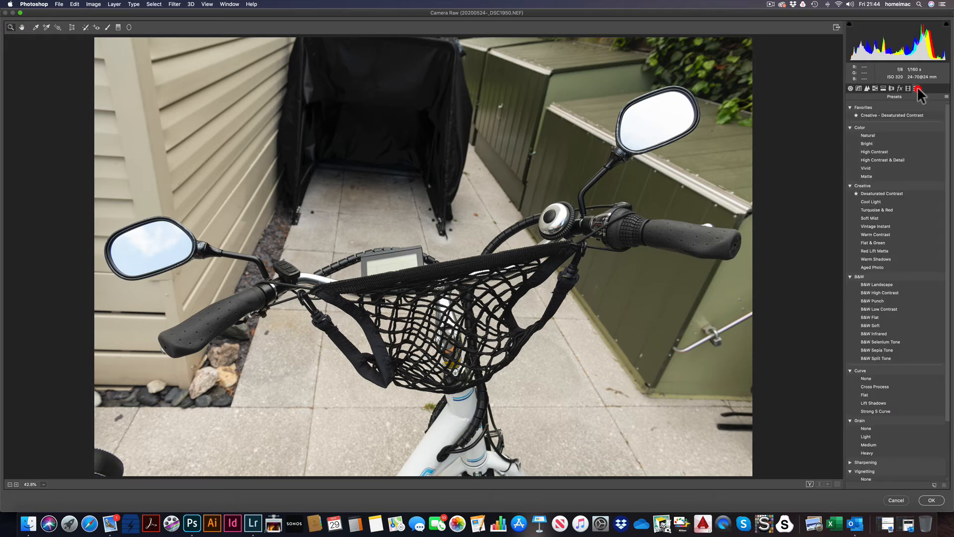
left_click(872, 308)
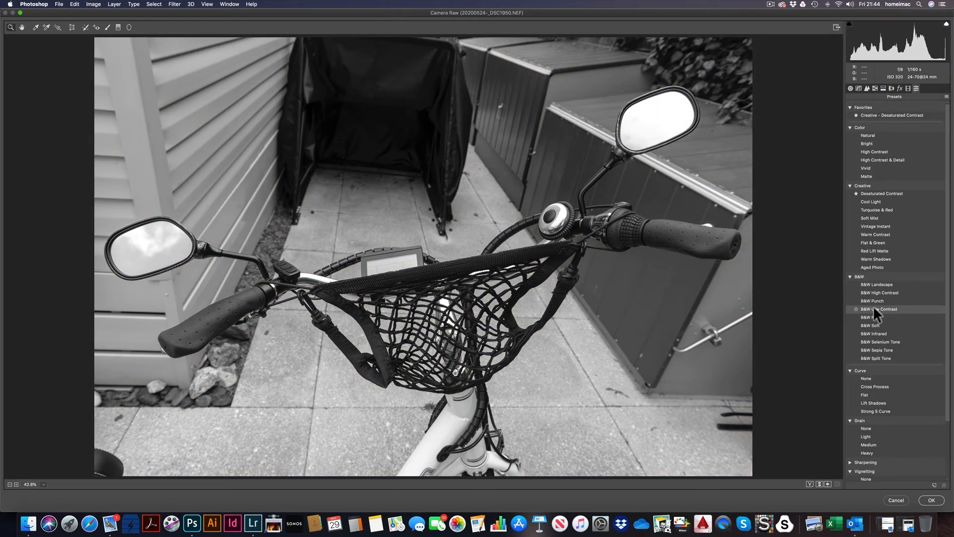
left_click(872, 309)
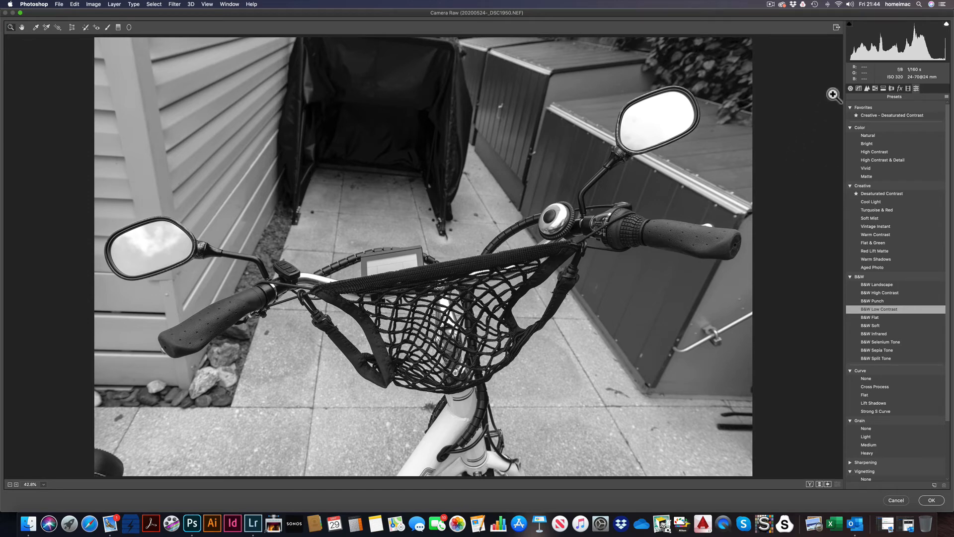
- Set Highlights to -72 and Whites to +13 in the Basic settings, reset Dehaze, and apply the filter
left_click(849, 89)
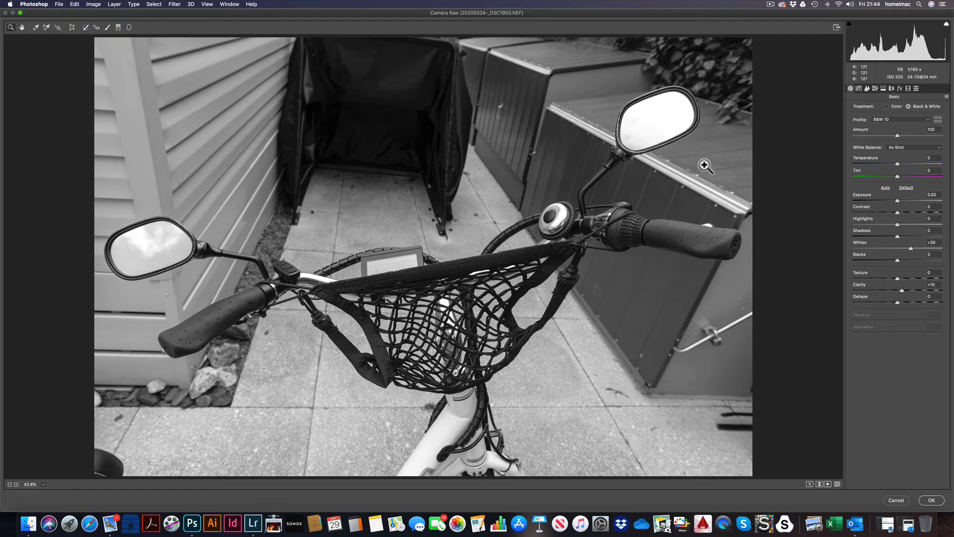
left_click(917, 88)
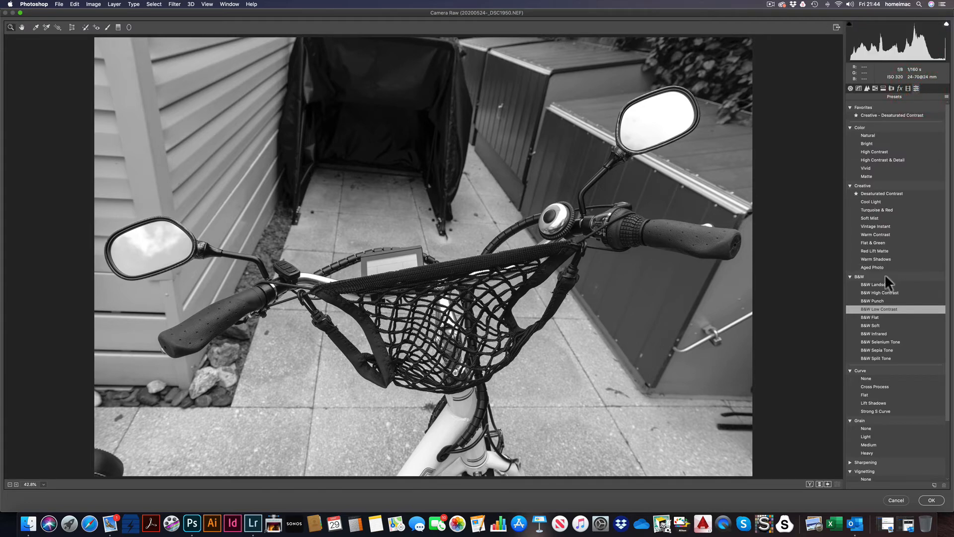
left_click(850, 88)
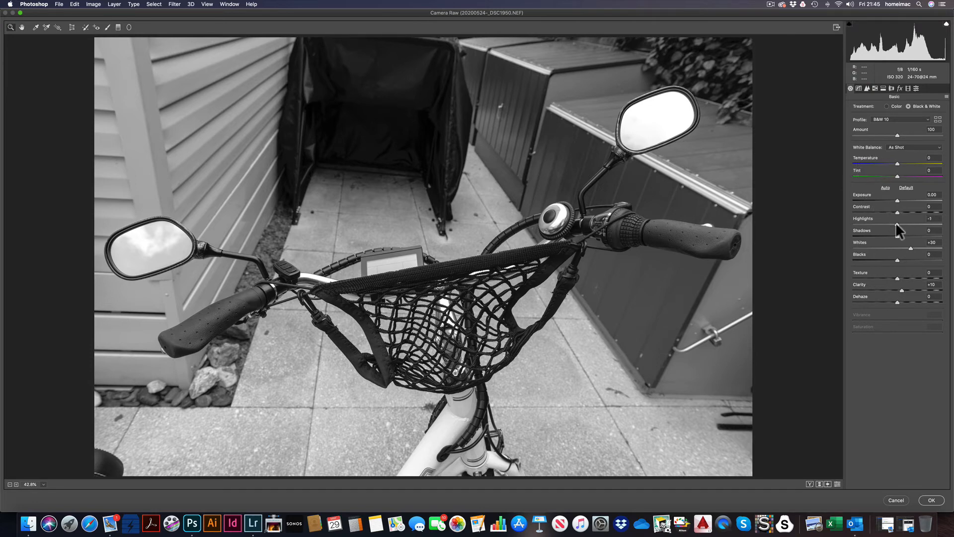
left_click_drag(895, 223, 860, 222)
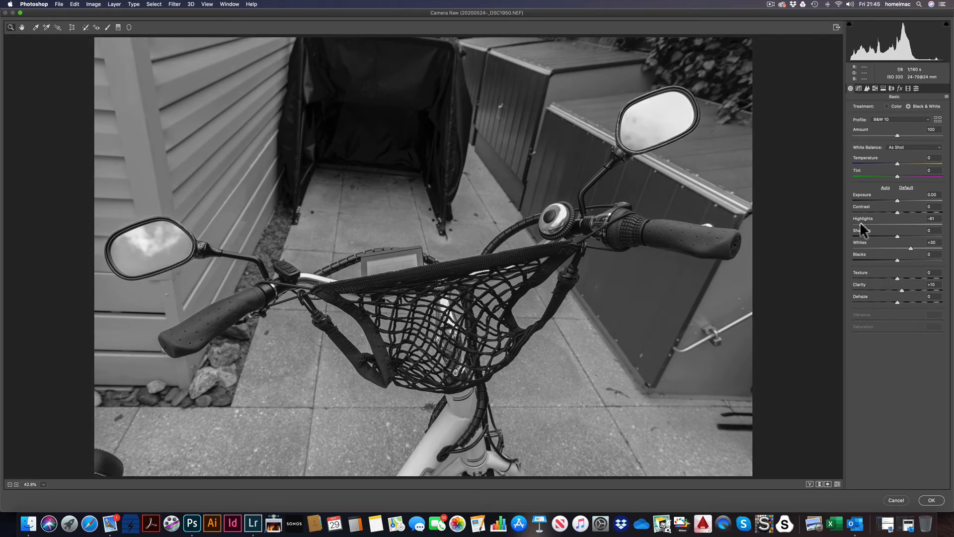
left_click_drag(860, 222, 863, 221)
left_click_drag(910, 247, 902, 245)
mouse_move(891, 301)
left_mouse_down()
mouse_move(909, 302)
mouse_move(897, 299)
left_mouse_up()
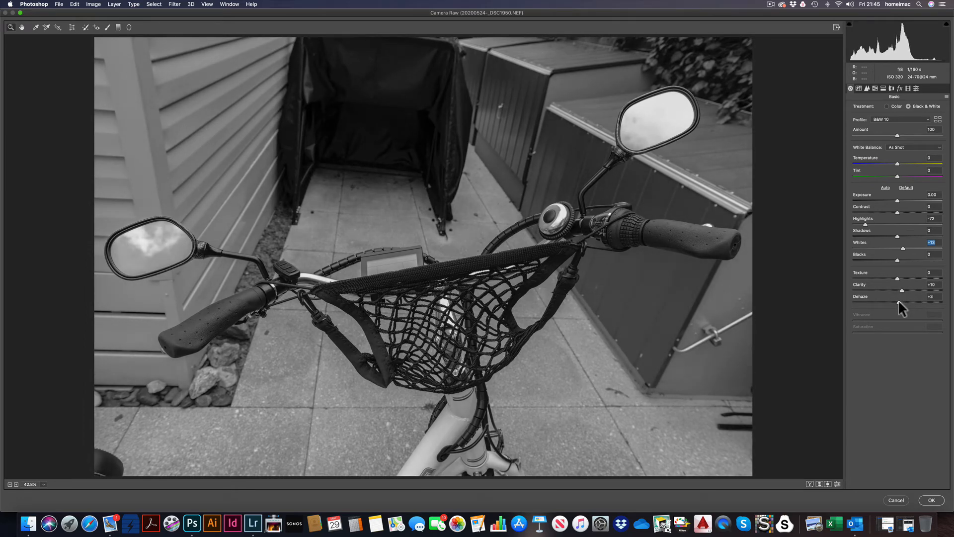
double_click(898, 301)
left_click(931, 500)
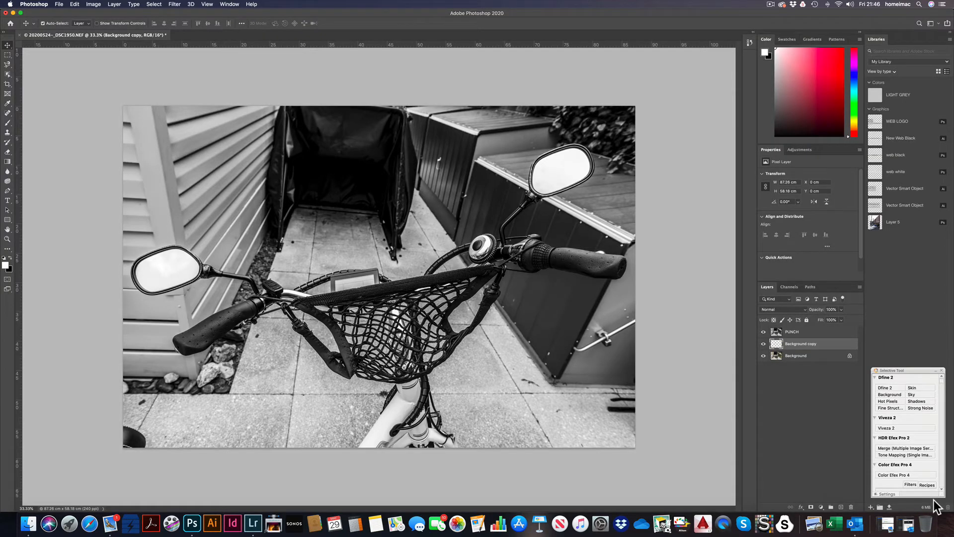
- Rename the low-contrast Background copy layer as LOW
double_click(793, 343)
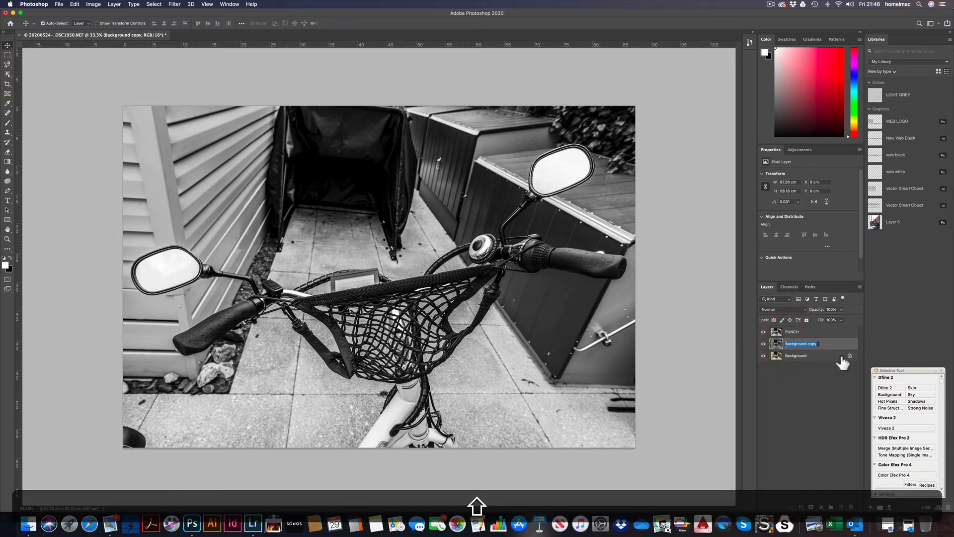
type("LOW")
left_click(826, 336)
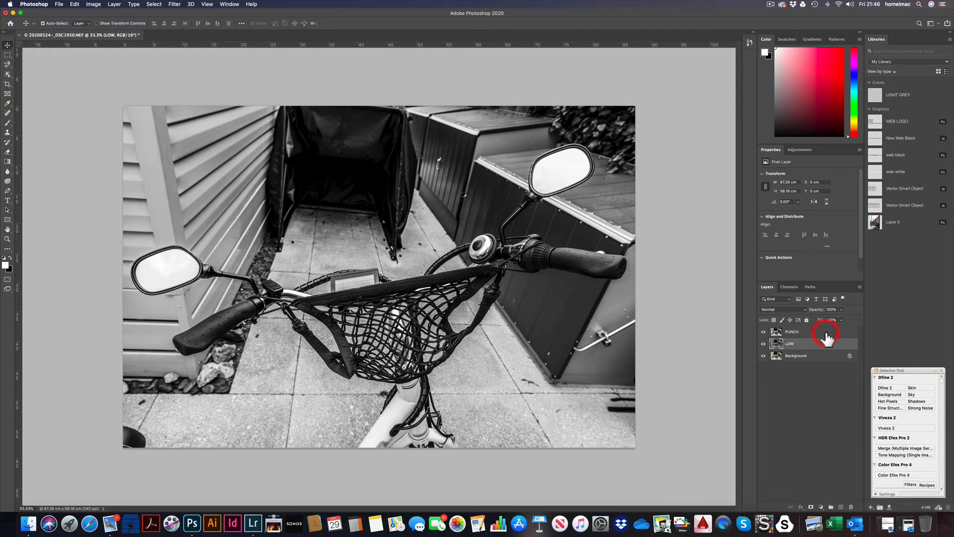
- Compare the PUNCH, LOW and colour versions by toggling the visibility of the upper two layers
left_click(764, 332)
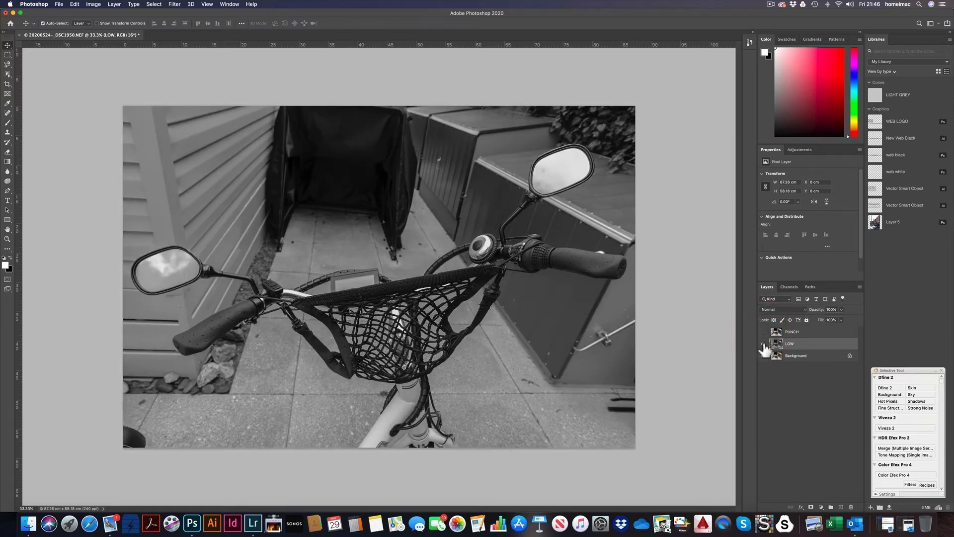
left_click(765, 343)
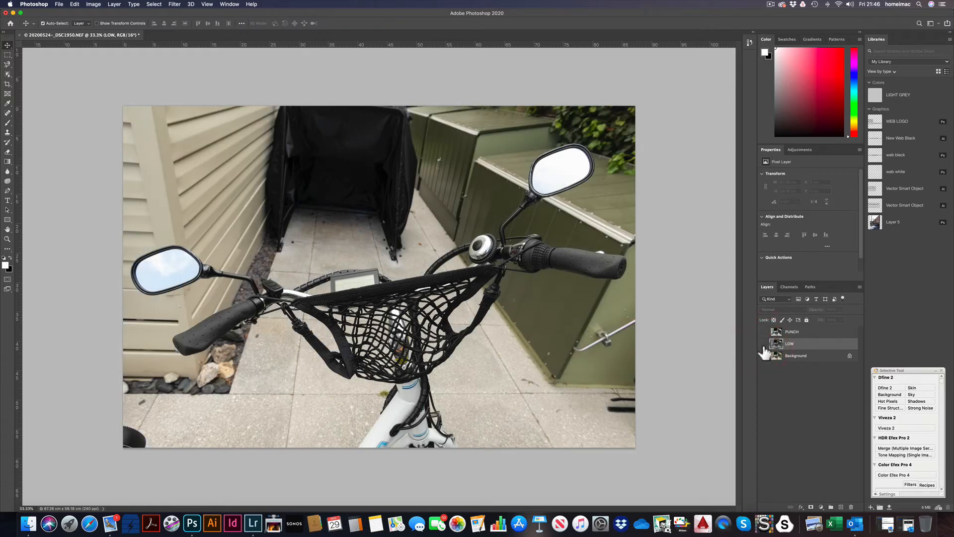
left_click(764, 344)
left_click(763, 332)
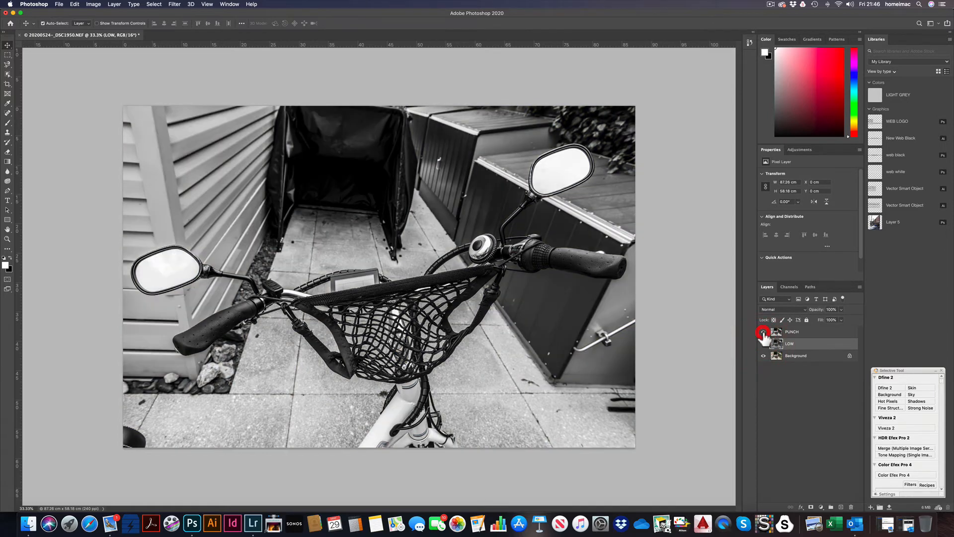
- Move the LOW layer above the PUNCH layer in the layer stack
left_click(793, 332)
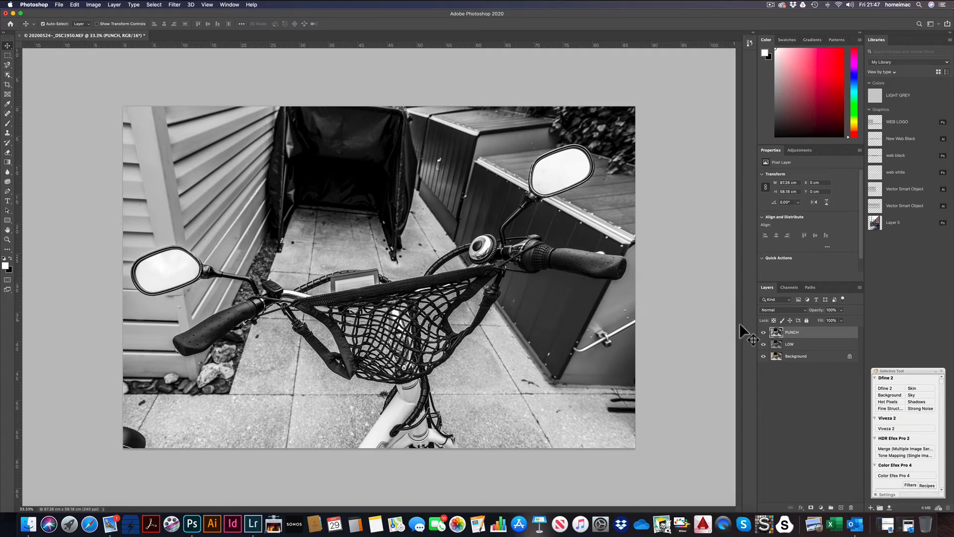
left_click(800, 344)
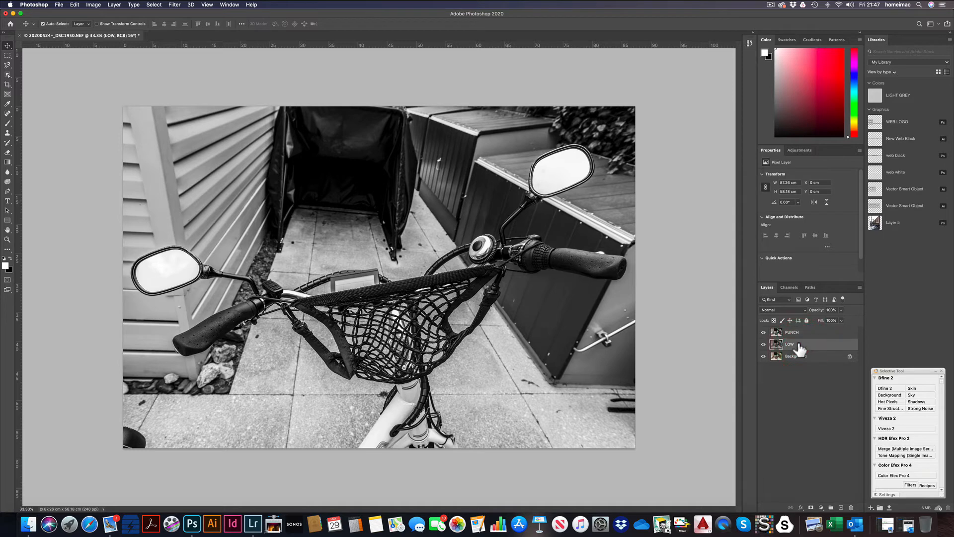
left_click_drag(800, 348, 799, 332)
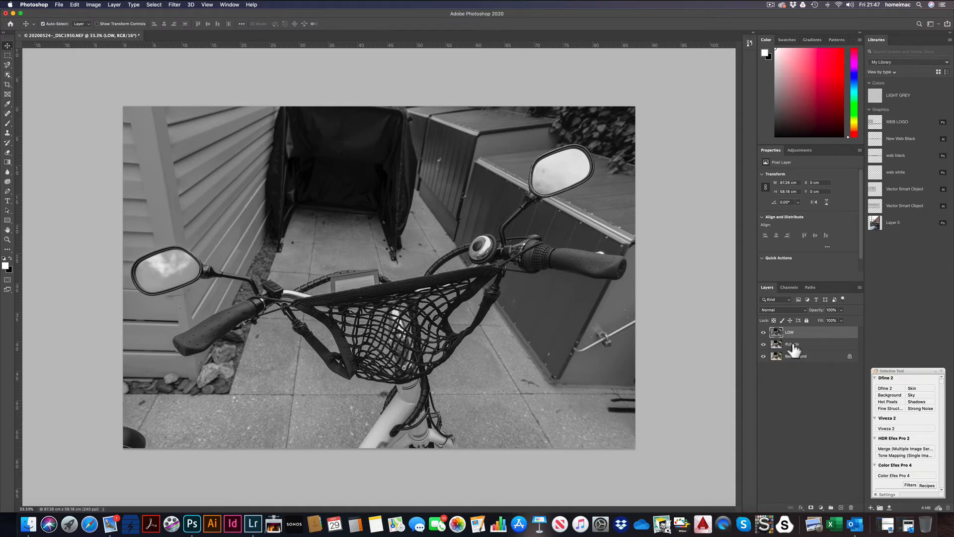
- Add a layer mask to the LOW layer, view it in Select and Mask, and invert the mask to black
left_click(811, 508)
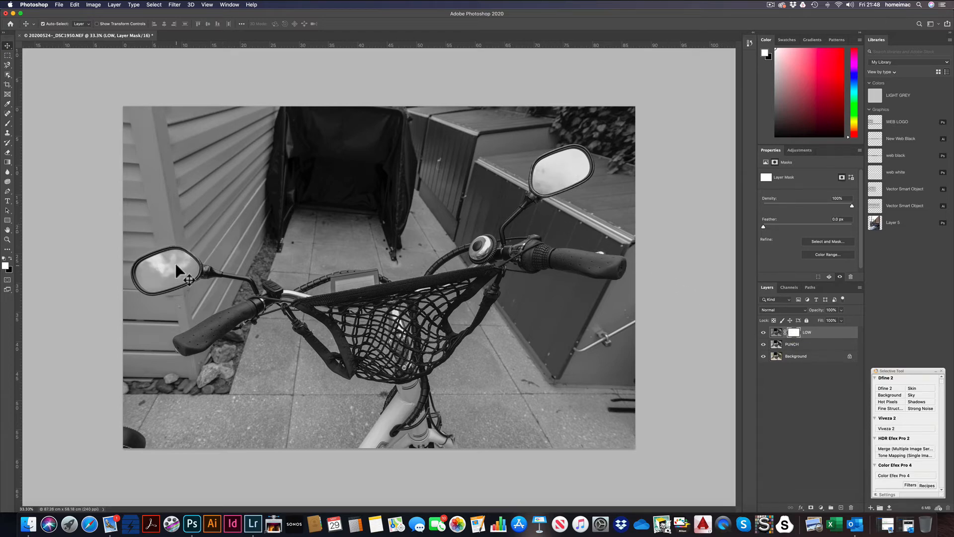
right_click(793, 331)
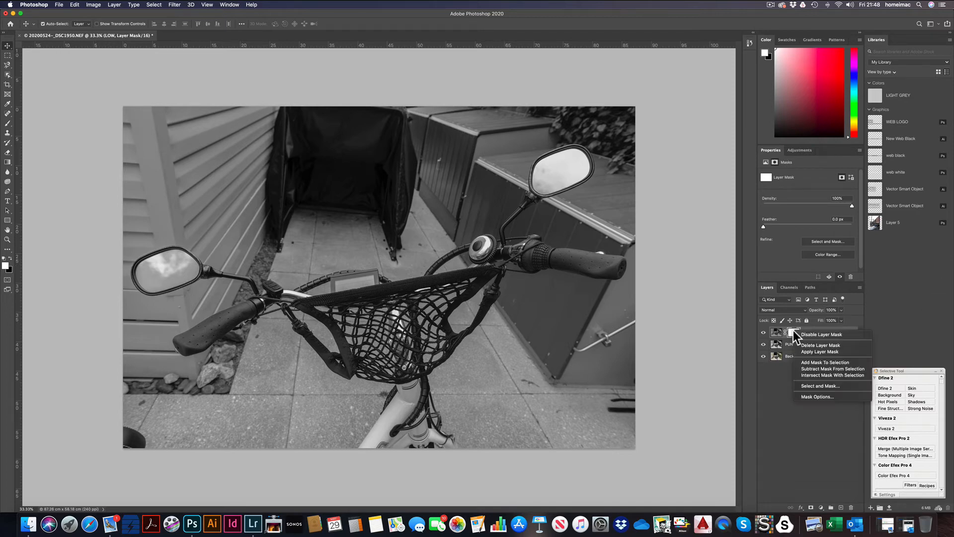
left_click(832, 386)
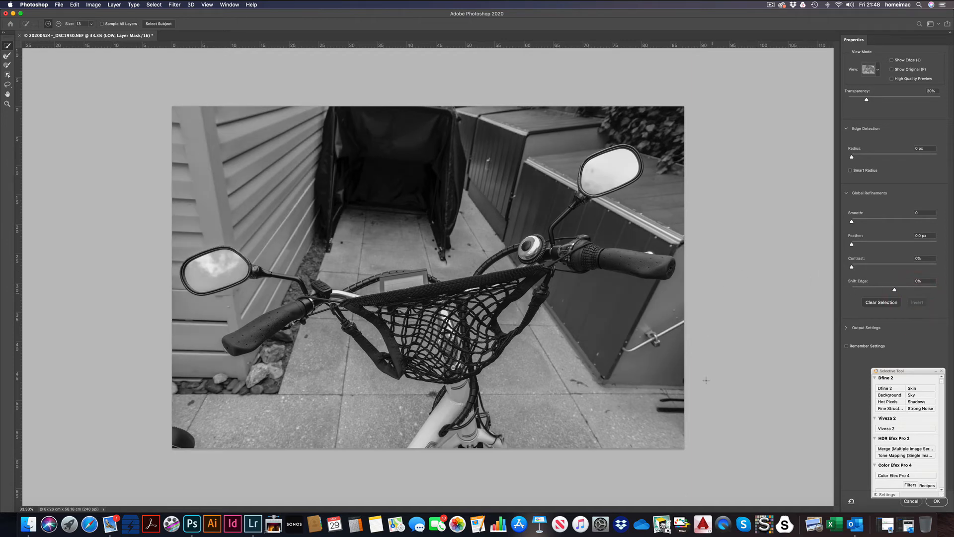
left_click(941, 502)
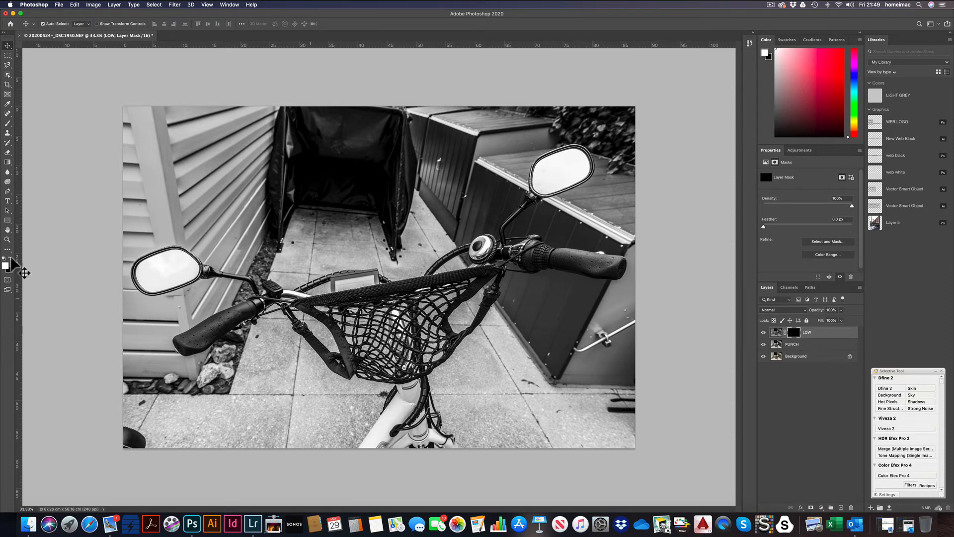
- Paint overlapping white dabs on the LOW layer's mask with a 150 px brush inside the glass of the bicycle's left-hand mirror
left_click(7, 240)
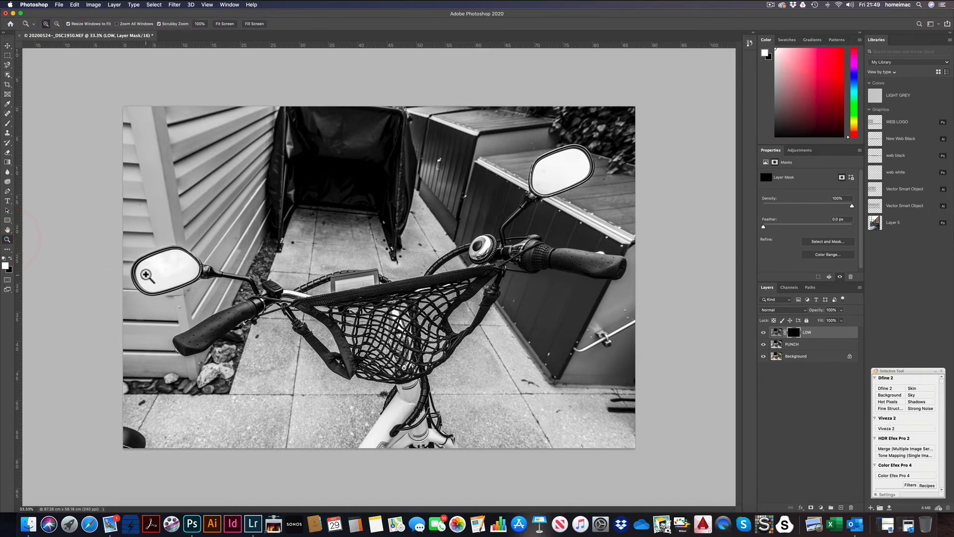
left_click(145, 275)
left_click(146, 275)
left_click(145, 275)
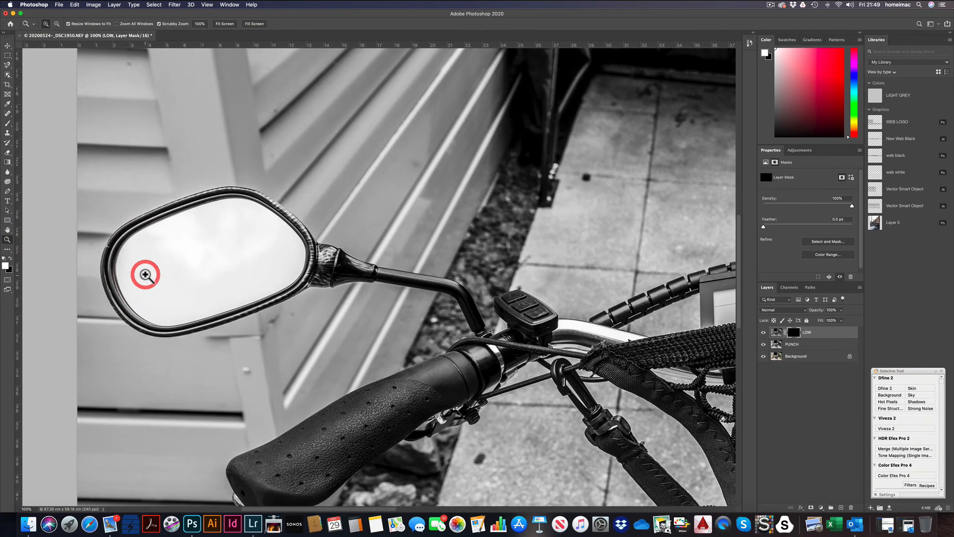
left_click(145, 275)
scroll(368, 357, "left", 5)
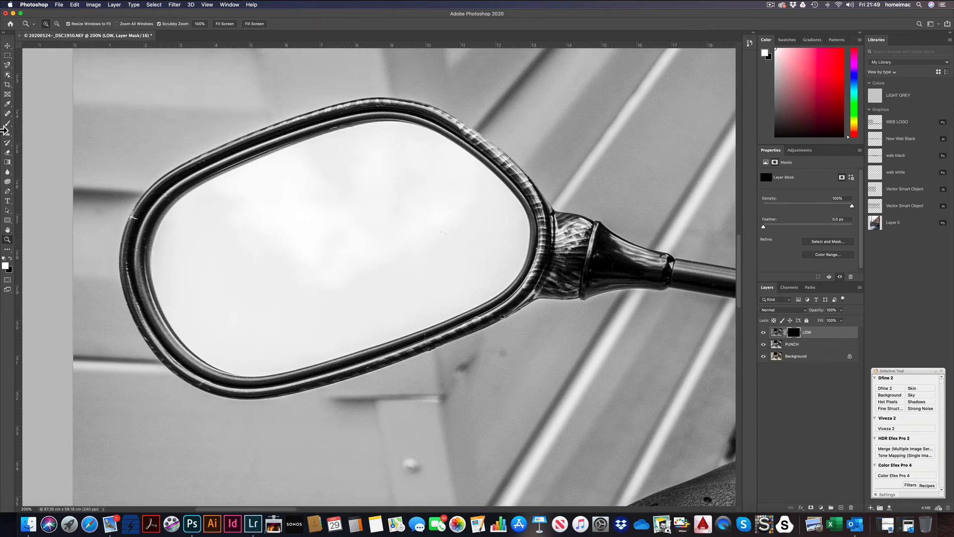
left_click(8, 123)
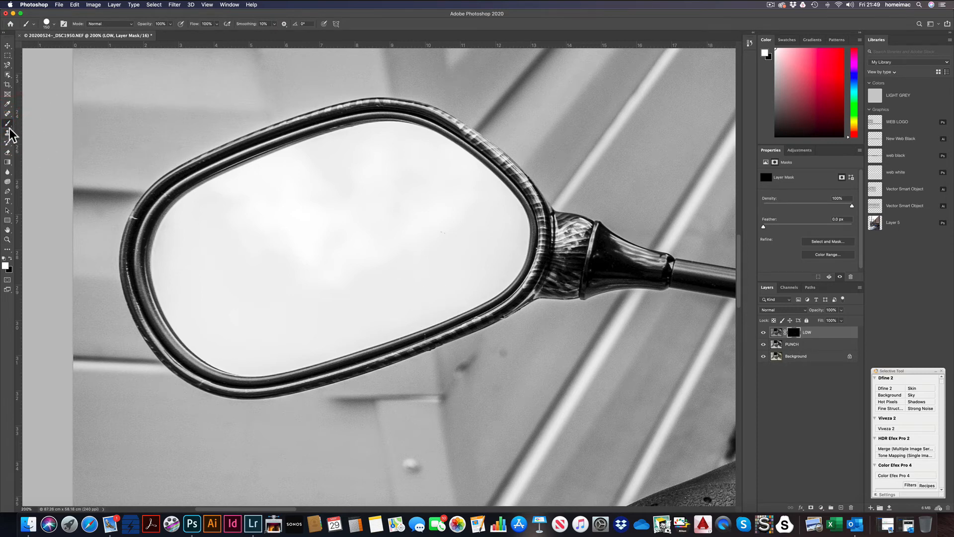
left_click(9, 257)
left_click(10, 258)
left_click(323, 246)
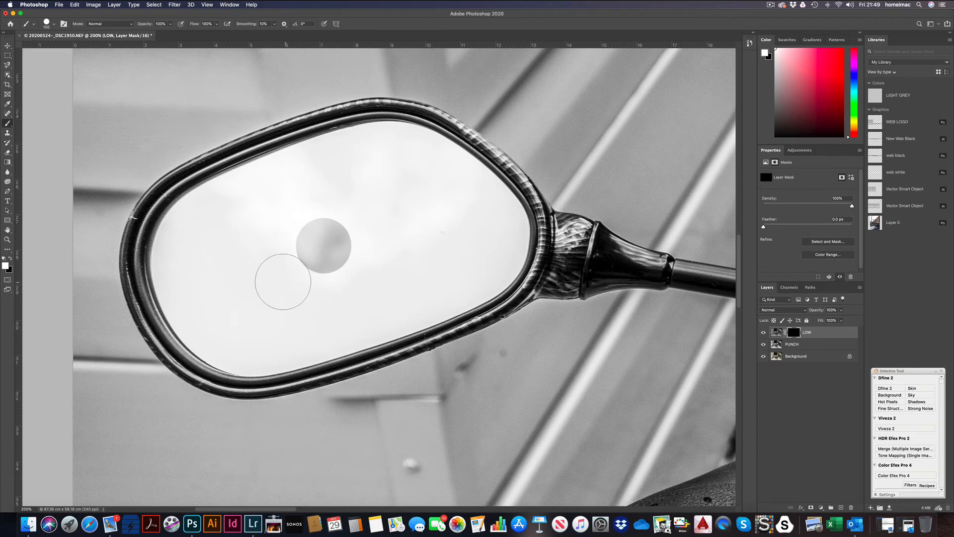
left_click(289, 269)
left_click(304, 233)
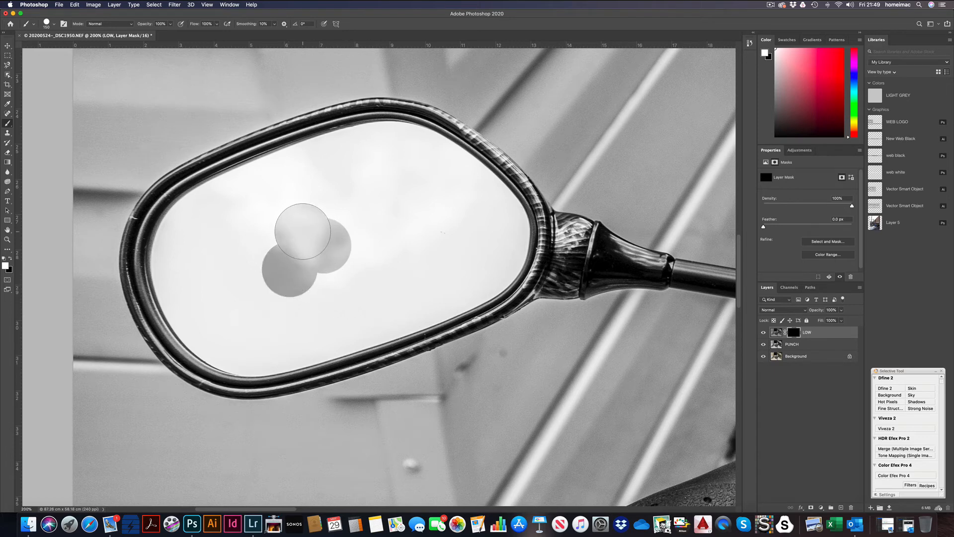
left_click(278, 241)
left_click(315, 277)
left_click(268, 278)
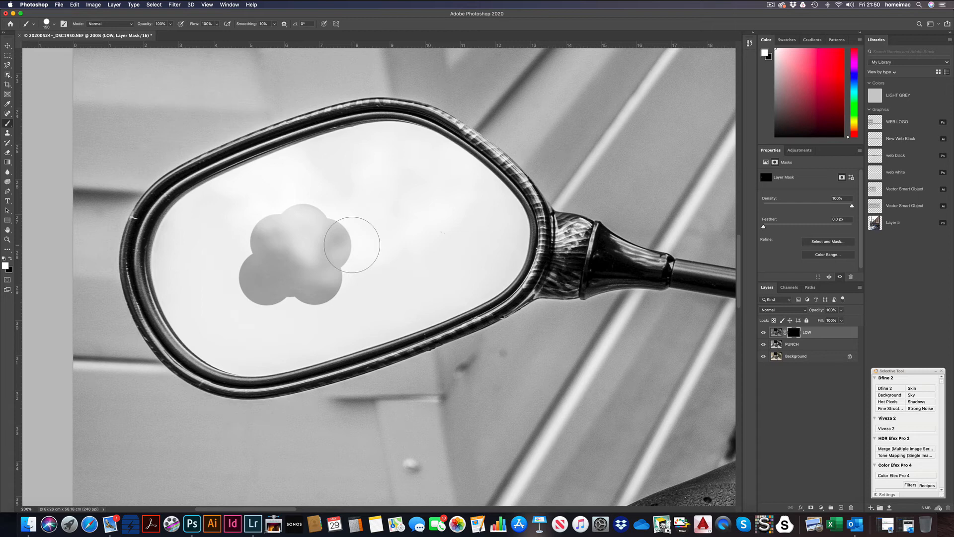
- Enlarge the brush to 250 px and paint one more white dab beside the others in the mirror glass
key("bracketleft")
key("bracketleft")
key("bracketright")
key("bracketright")
key("bracketright")
key("bracketright")
key("bracketright")
left_click(351, 243)
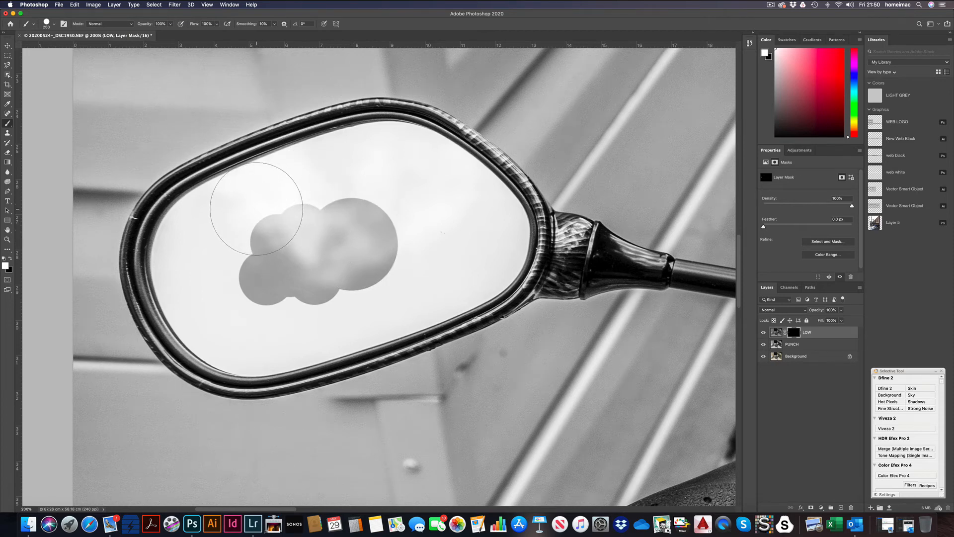
- Reduce the brush size to 60 px
key("bracketleft")
key("bracketleft")
key("bracketleft")
key("bracketleft")
key("bracketleft")
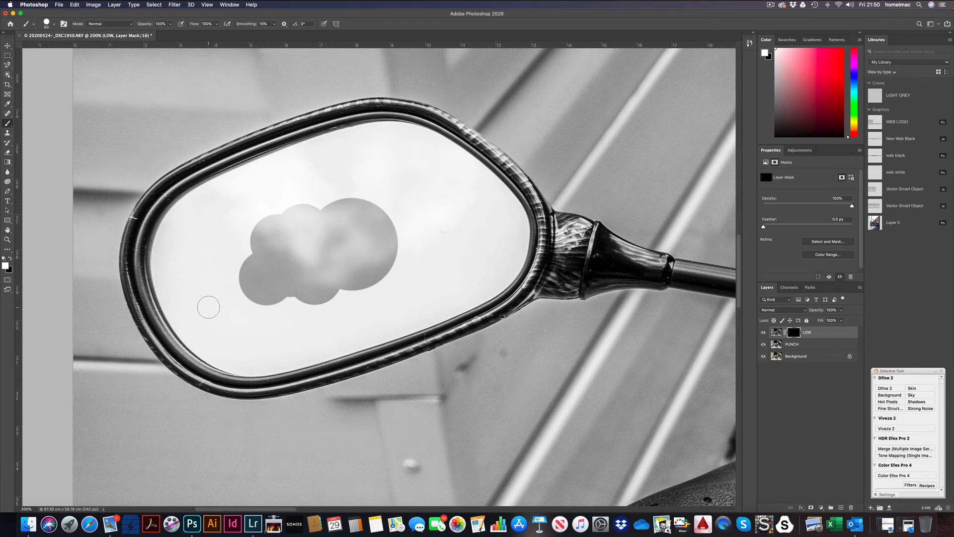
left_click(8, 93)
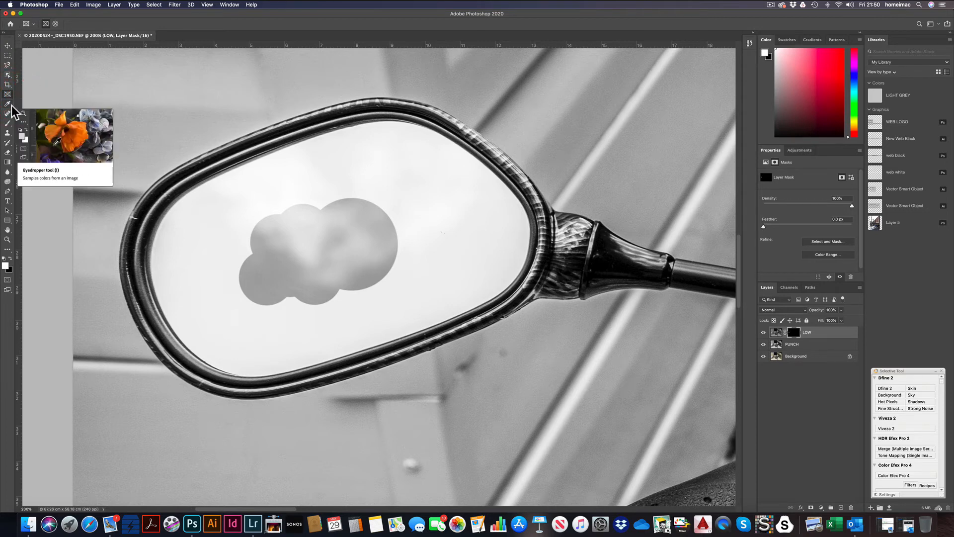
left_click(10, 104)
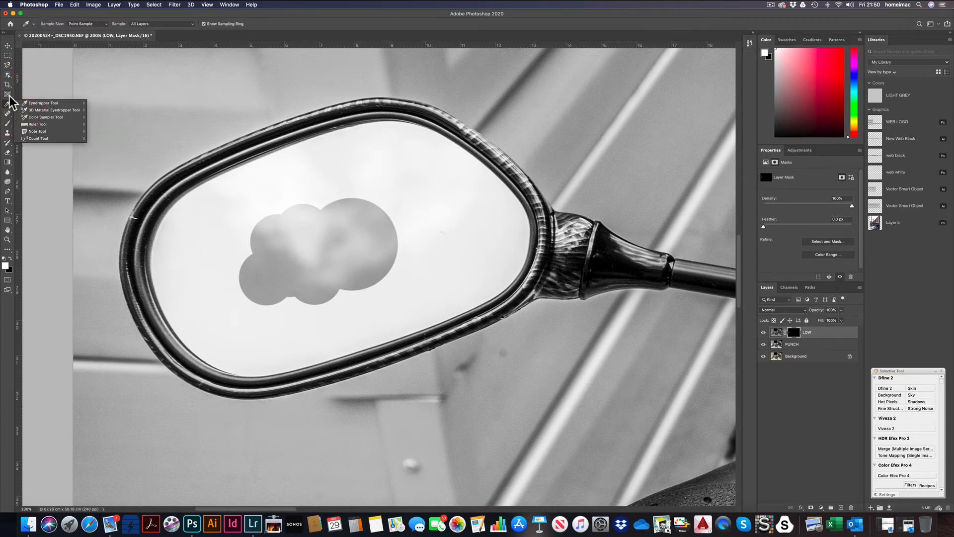
left_click(8, 94)
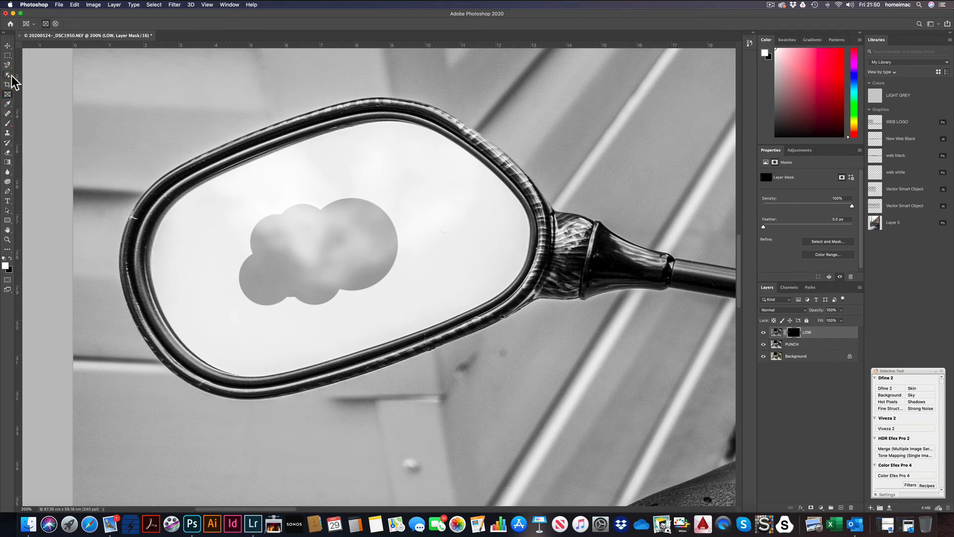
- Select light areas of the left-hand mirror's glass with the Magic Wand tool at a tolerance of 32
left_click(8, 75)
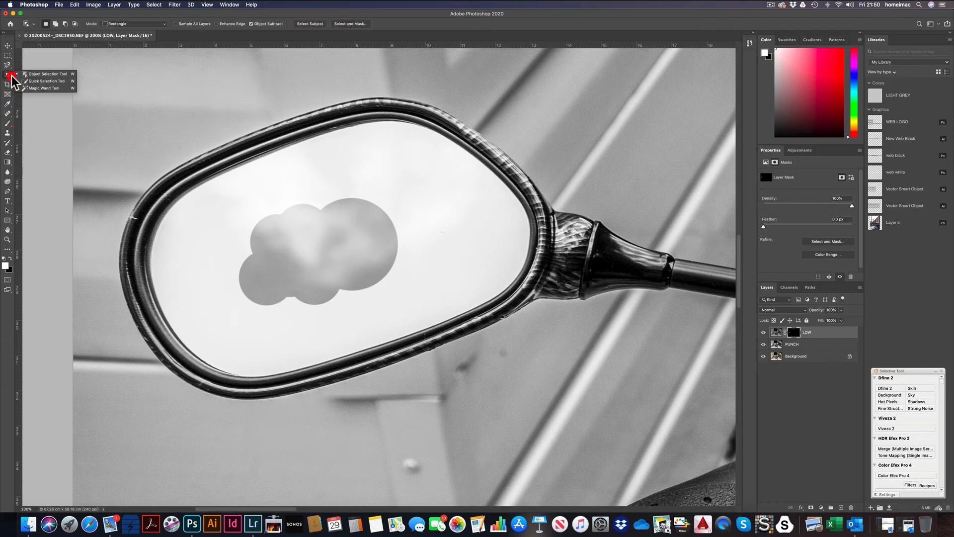
left_click(38, 89)
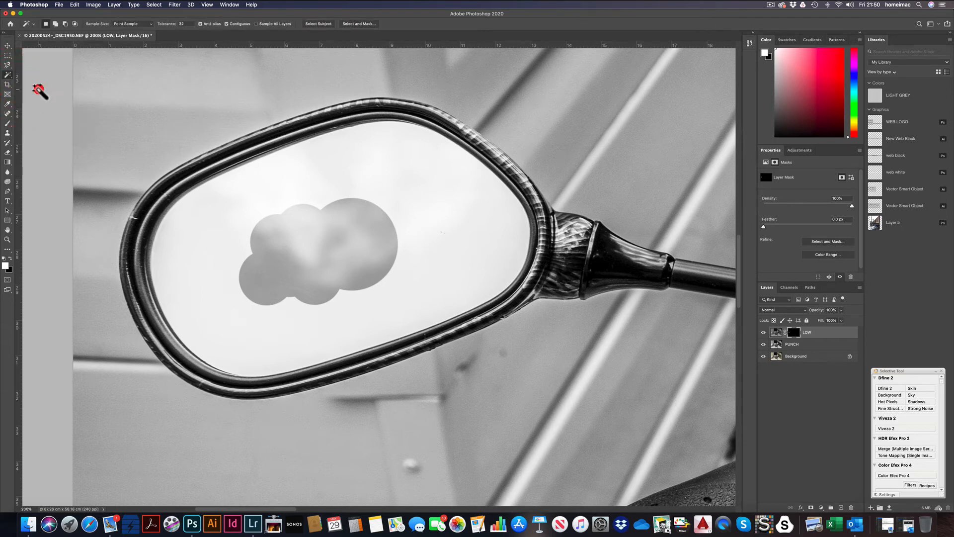
left_click(293, 184)
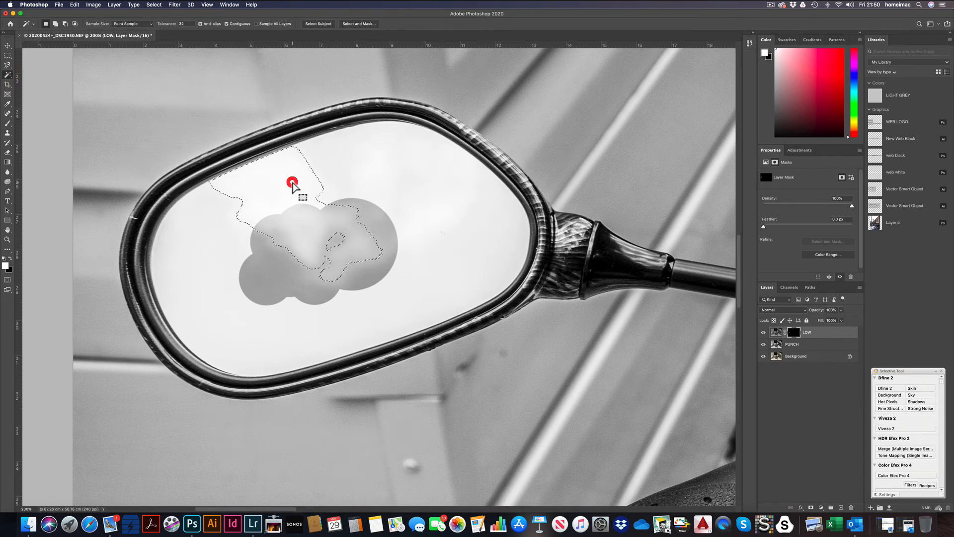
left_click(406, 173)
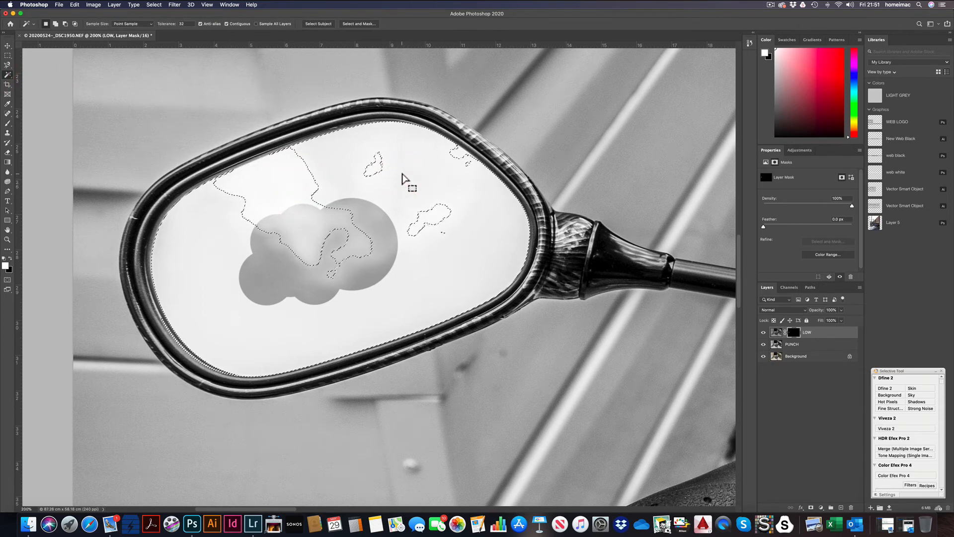
- Try Magic Wand selections of the left-hand mirror's glass at tolerances of 10 and 20
left_click(185, 24)
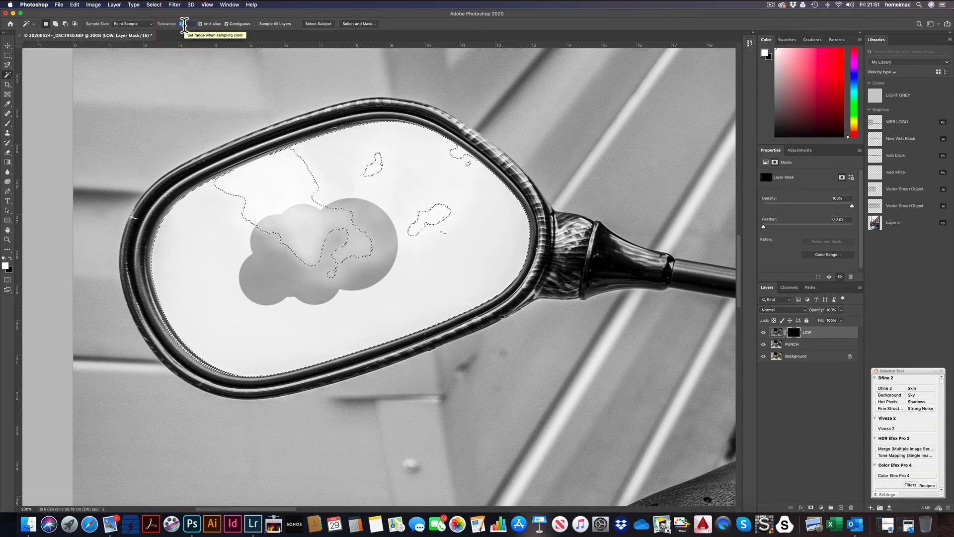
type("10")
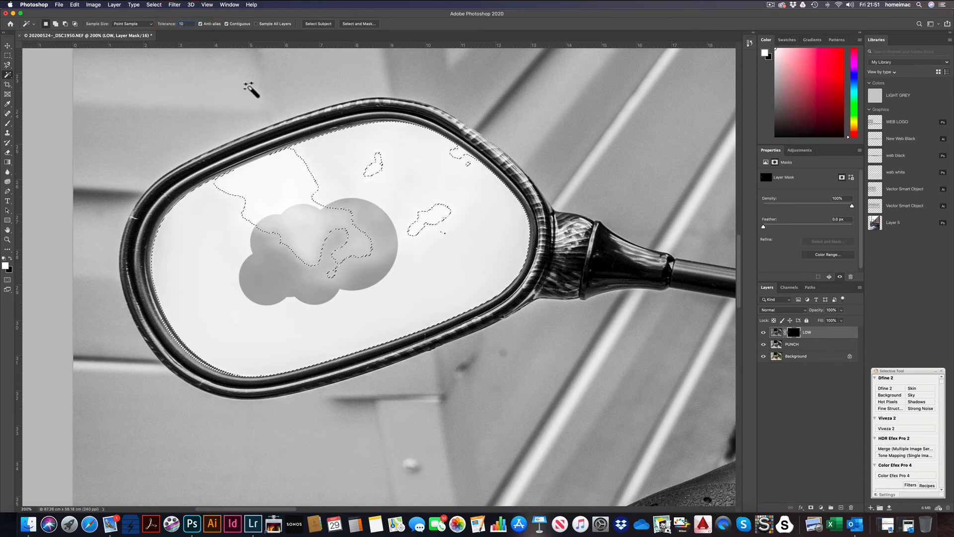
left_click(345, 156)
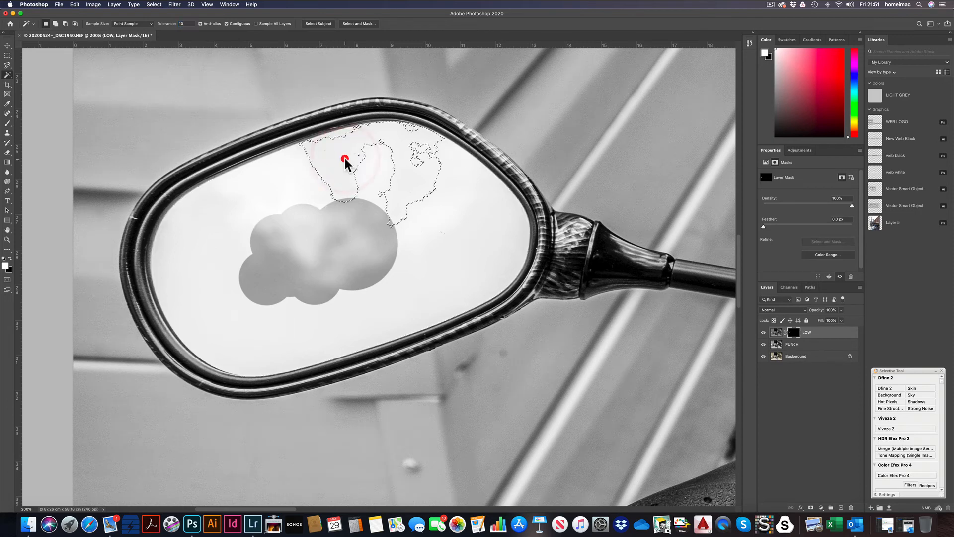
left_click(345, 159)
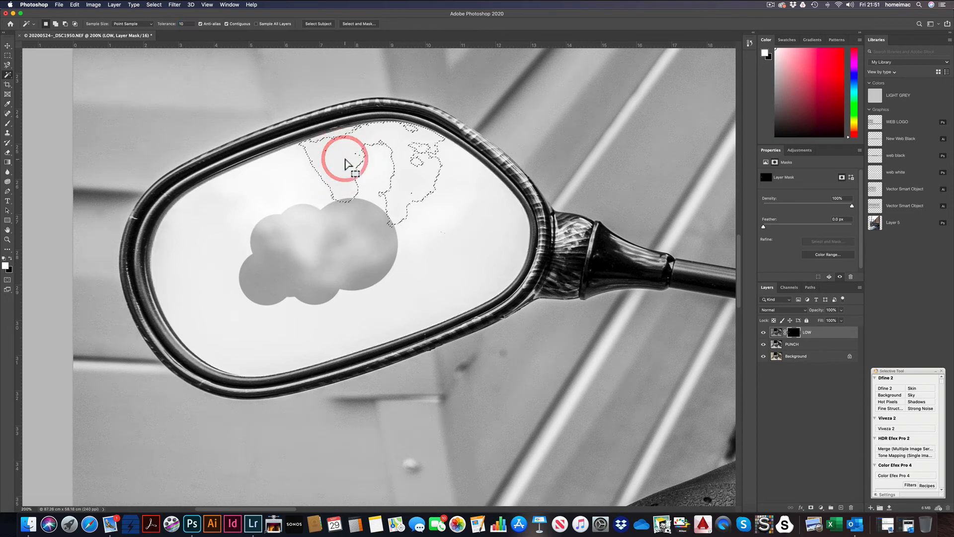
left_click(184, 24)
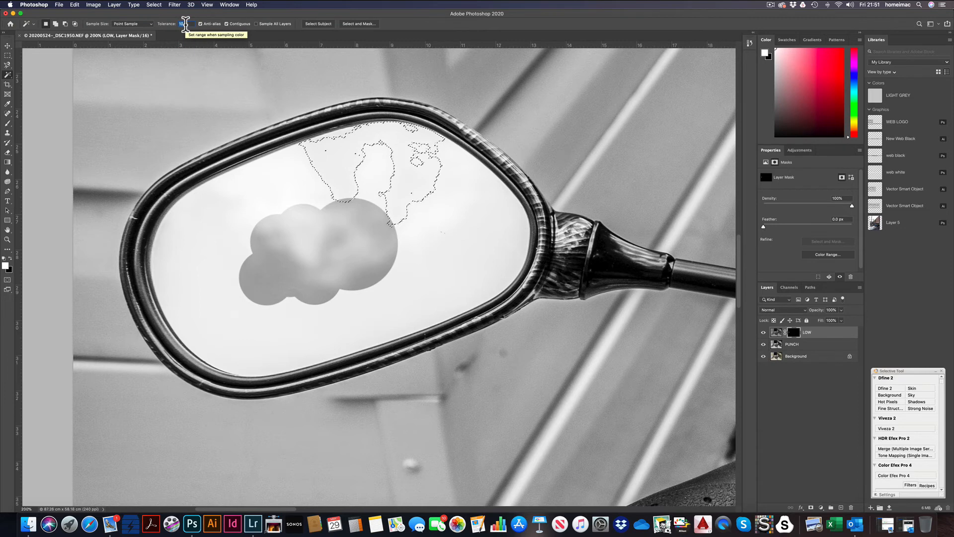
type("20")
left_click(486, 209)
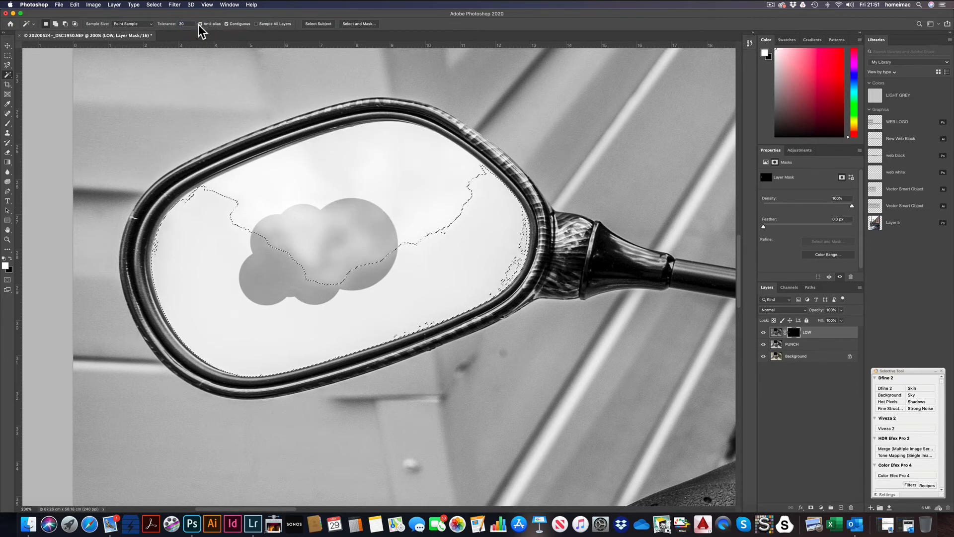
- Try Magic Wand selections of the left-hand mirror's glass at tolerances of 30 and 40
type("30")
left_click(412, 168)
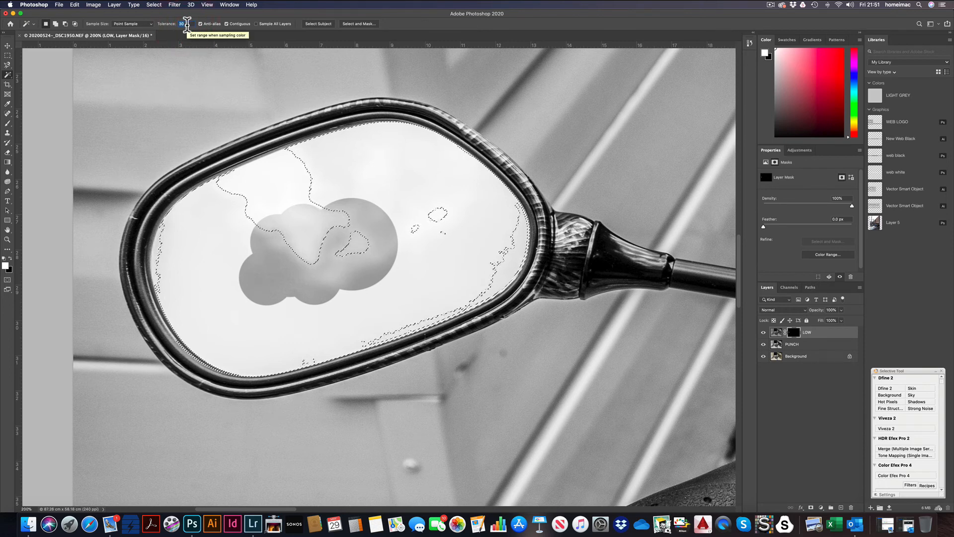
type("4")
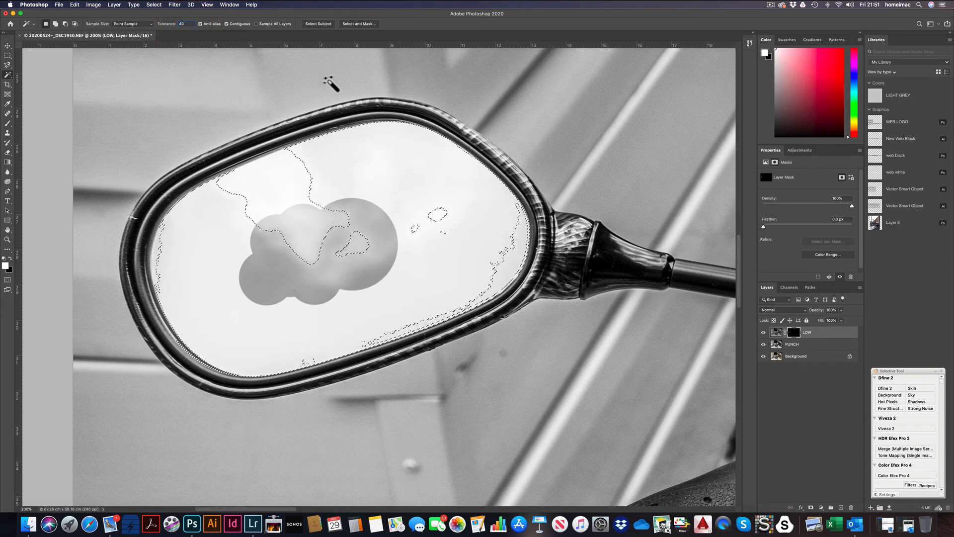
left_click(381, 148)
left_click(382, 151)
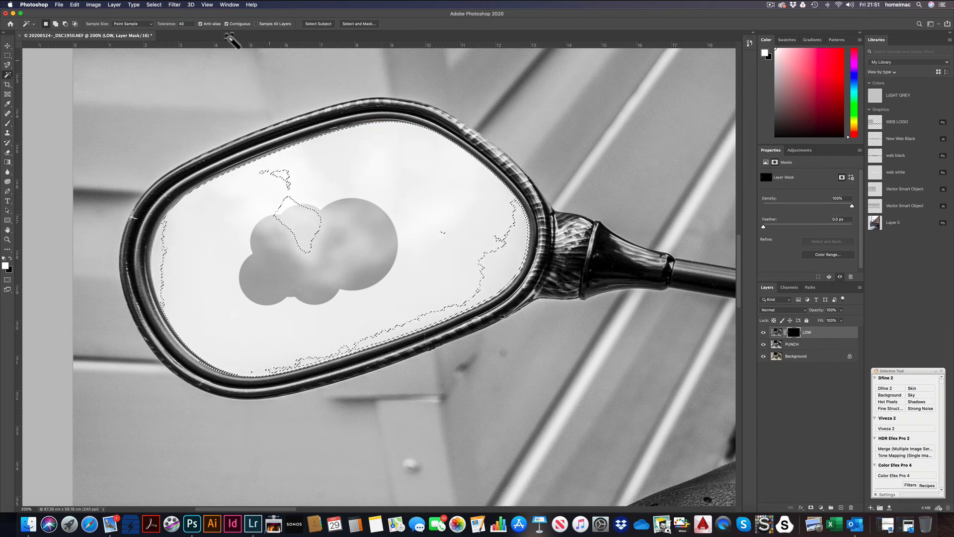
- Select the left-hand mirror's glass with the Magic Wand at a tolerance of 50
left_click(184, 24)
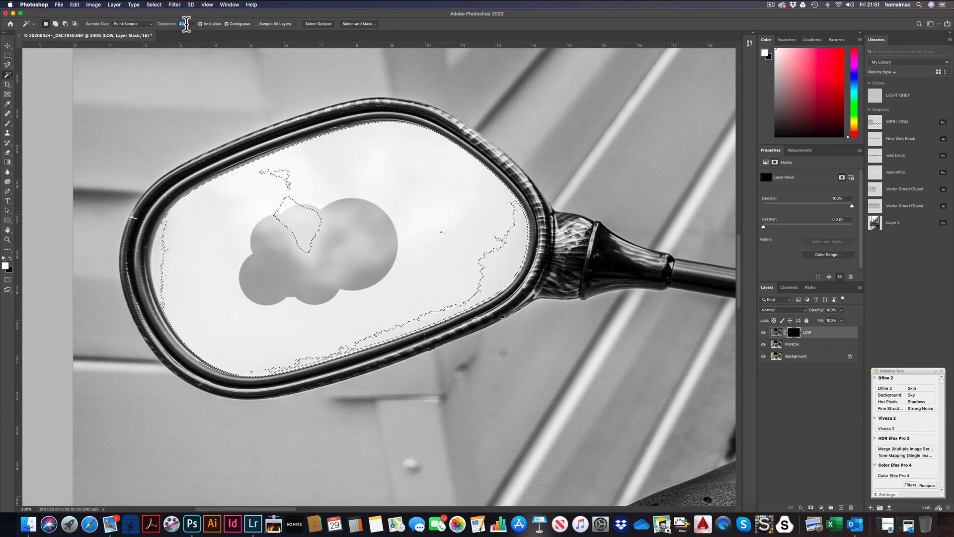
type("50")
left_click(405, 180)
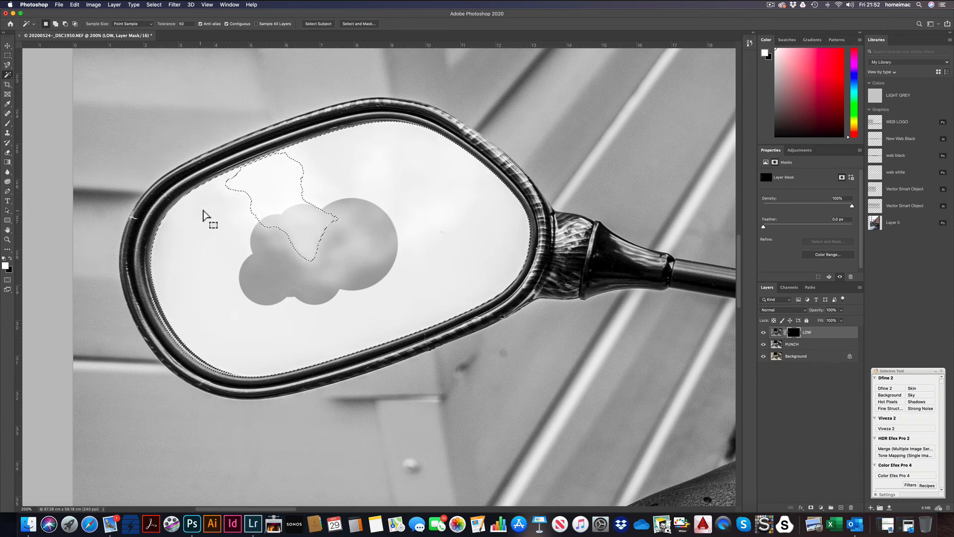
- Paint white on the LOW layer's mask across the whole selected mirror glass with a 175 px brush
left_click(8, 124)
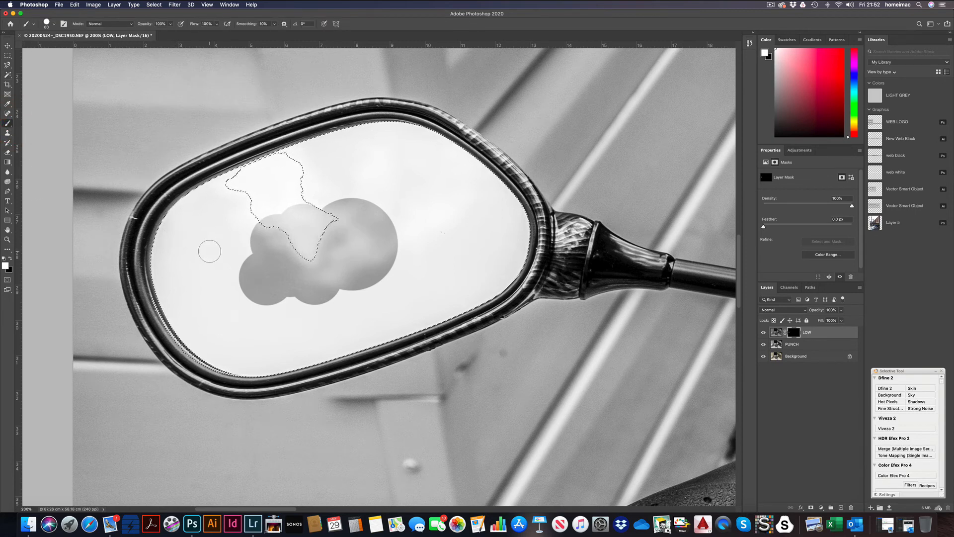
key("bracketright")
key("bracketright")
key("bracketright")
key("bracketright")
key("bracketright")
key("bracketright")
key("bracketright")
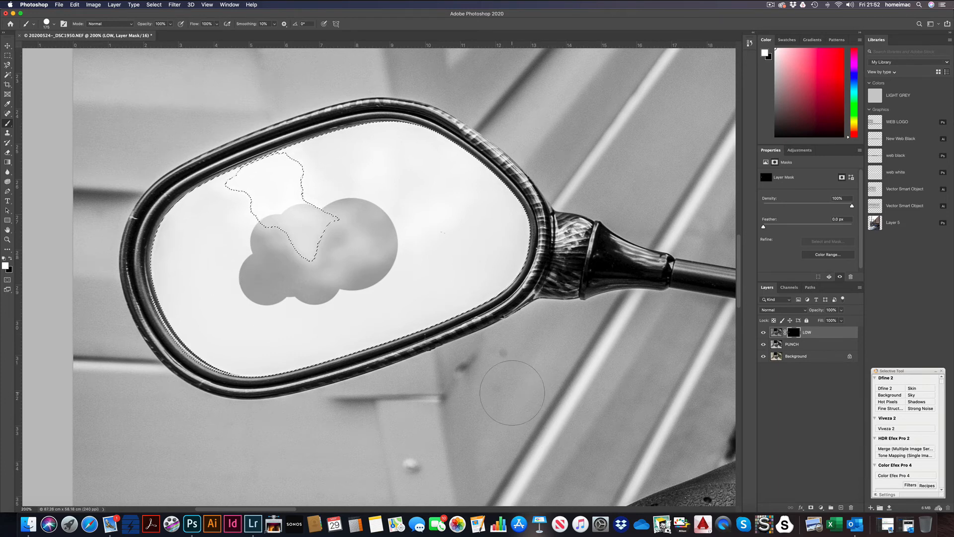
mouse_move(447, 293)
left_mouse_down()
mouse_move(432, 209)
mouse_move(470, 262)
mouse_move(486, 261)
mouse_move(482, 278)
mouse_move(495, 262)
mouse_move(495, 294)
mouse_move(520, 196)
mouse_move(519, 224)
mouse_move(504, 187)
mouse_move(433, 152)
mouse_move(368, 141)
mouse_move(274, 170)
mouse_move(191, 223)
mouse_move(181, 288)
mouse_move(197, 363)
mouse_move(227, 383)
mouse_move(288, 390)
mouse_move(481, 335)
mouse_move(522, 310)
mouse_move(408, 303)
mouse_move(237, 344)
left_mouse_up()
mouse_move(333, 359)
left_mouse_down()
mouse_move(365, 338)
mouse_move(334, 323)
mouse_move(316, 292)
mouse_move(247, 257)
mouse_move(221, 256)
mouse_move(258, 198)
mouse_move(318, 212)
mouse_move(276, 181)
mouse_move(254, 193)
mouse_move(279, 180)
mouse_move(320, 185)
mouse_move(310, 227)
mouse_move(422, 204)
mouse_move(418, 258)
left_mouse_up()
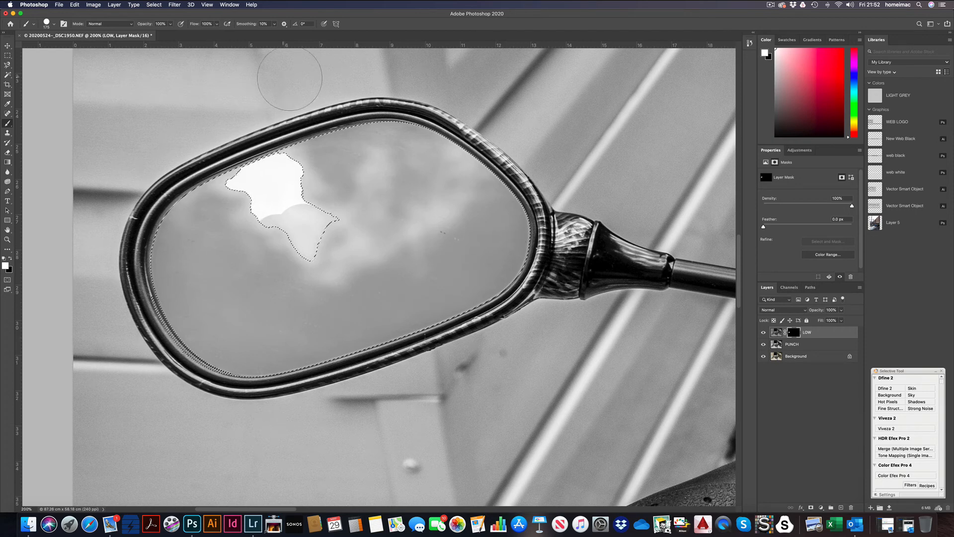
- Clear the selection and paint the remaining bright patch near the mirror glass's upper edge white on the LOW mask
left_click(154, 5)
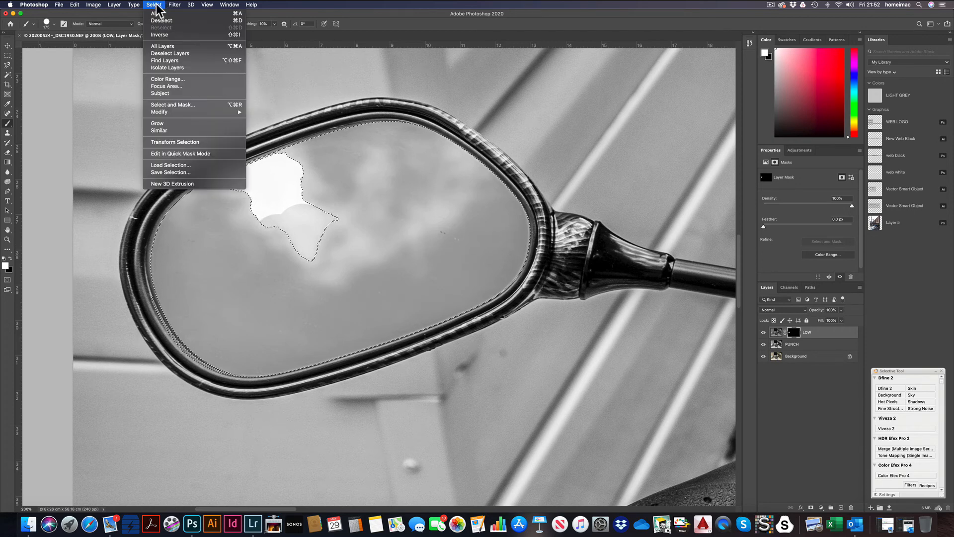
left_click(155, 6)
left_click(155, 6)
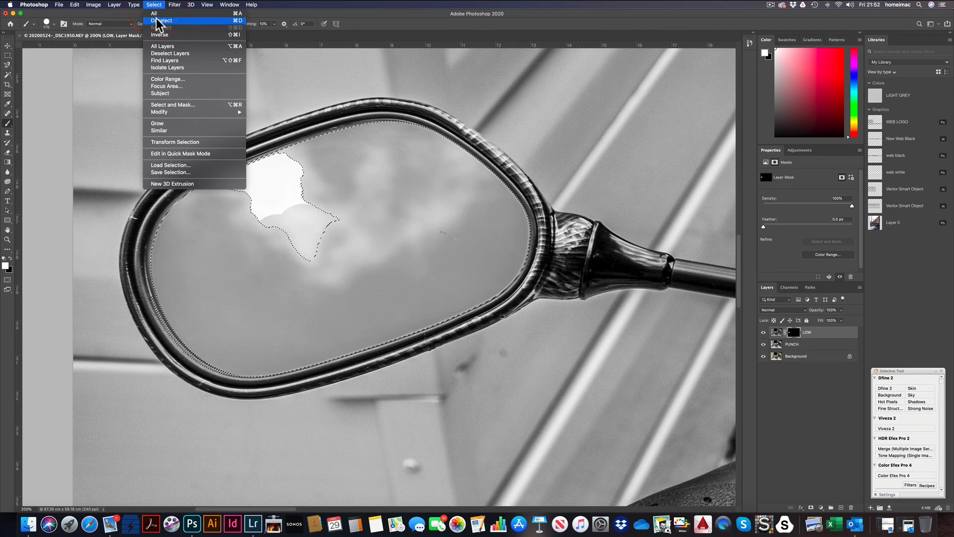
left_click(156, 18)
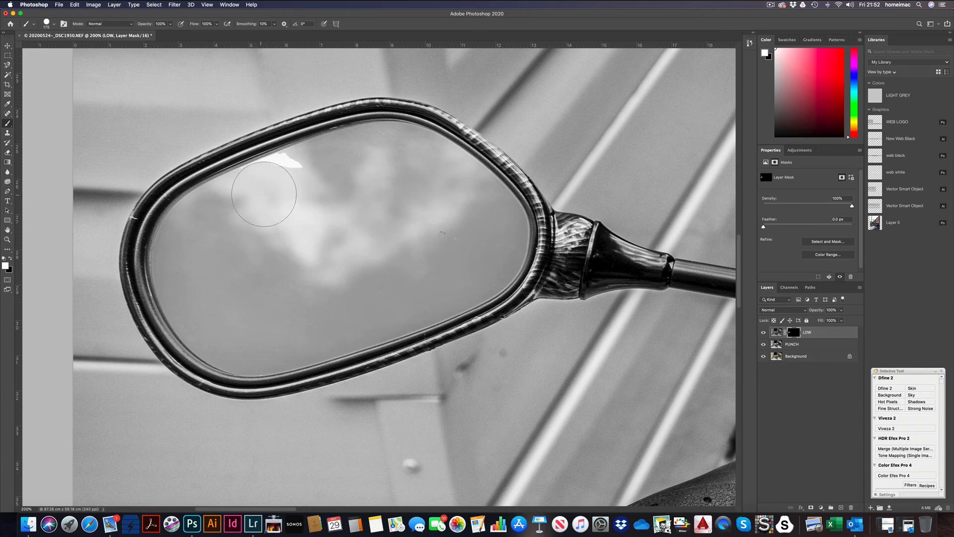
left_click_drag(266, 192, 286, 184)
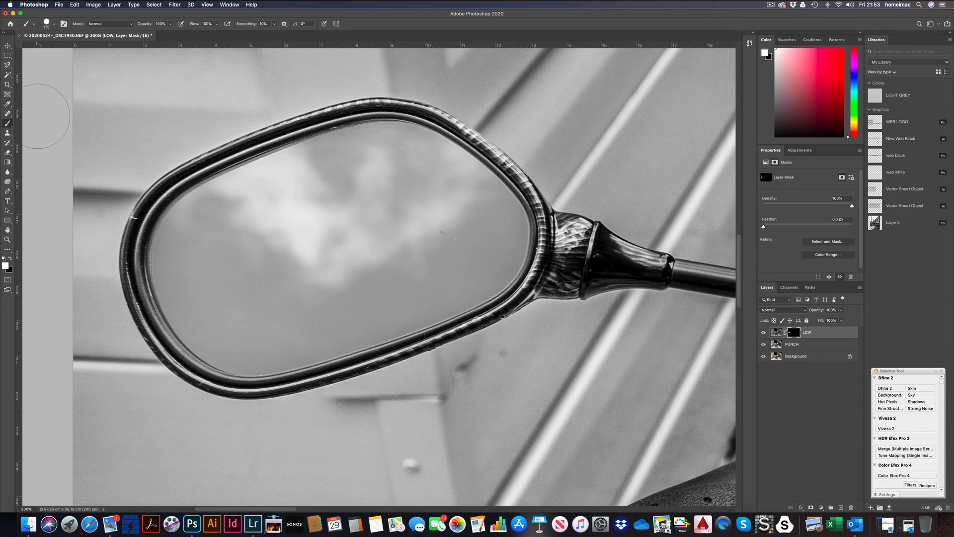
- Select the glass of the bicycle's right-hand mirror with the Magic Wand at a tolerance of 50
left_click(7, 239)
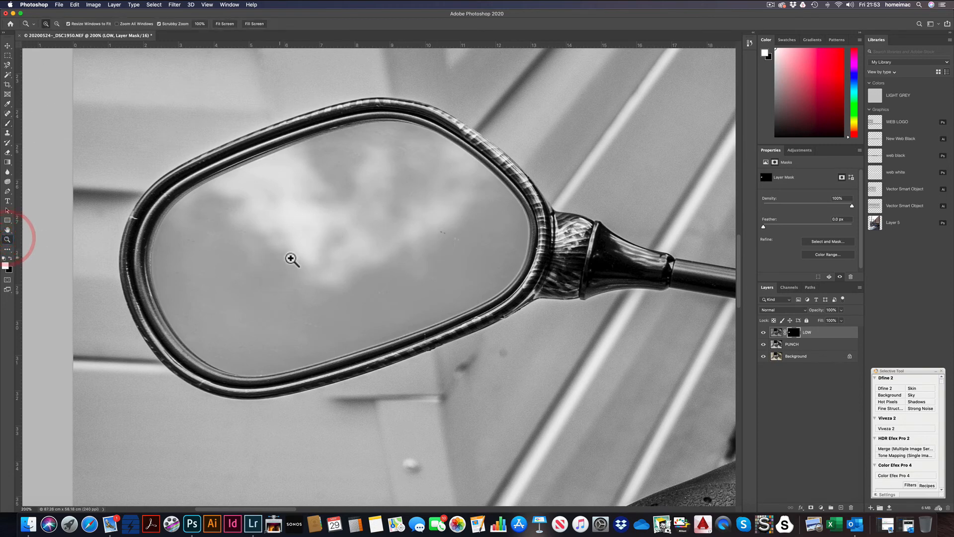
key("alt")
left_click(378, 251, "alt")
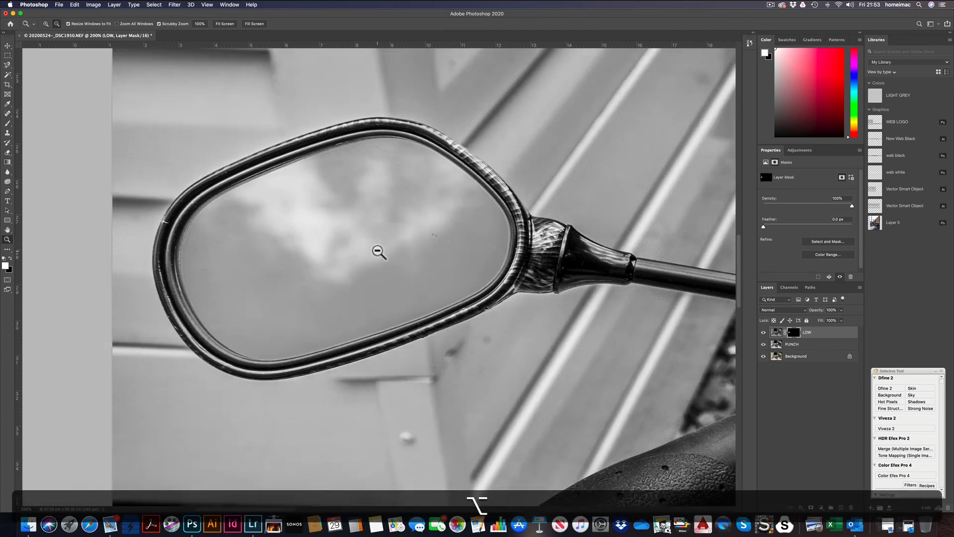
left_click(379, 251, "alt")
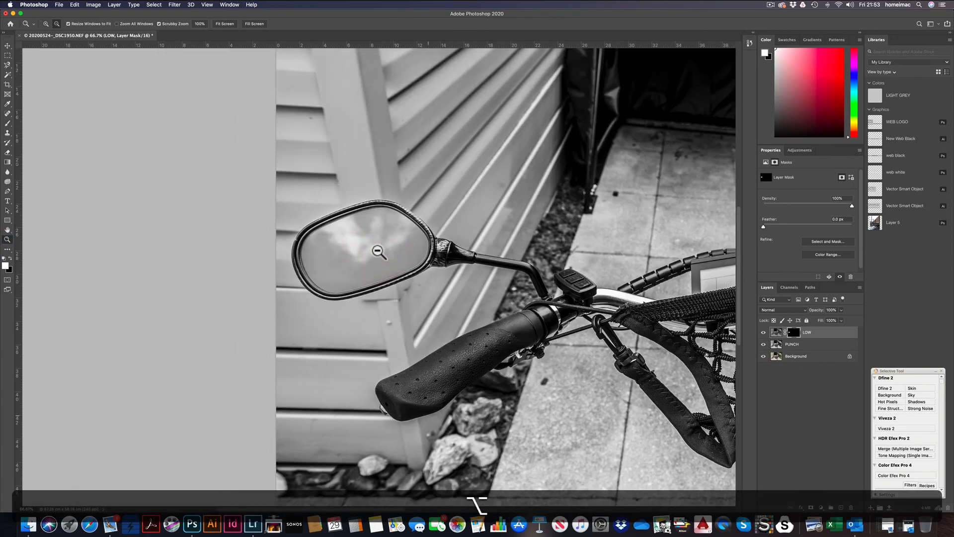
left_click(379, 251, "alt")
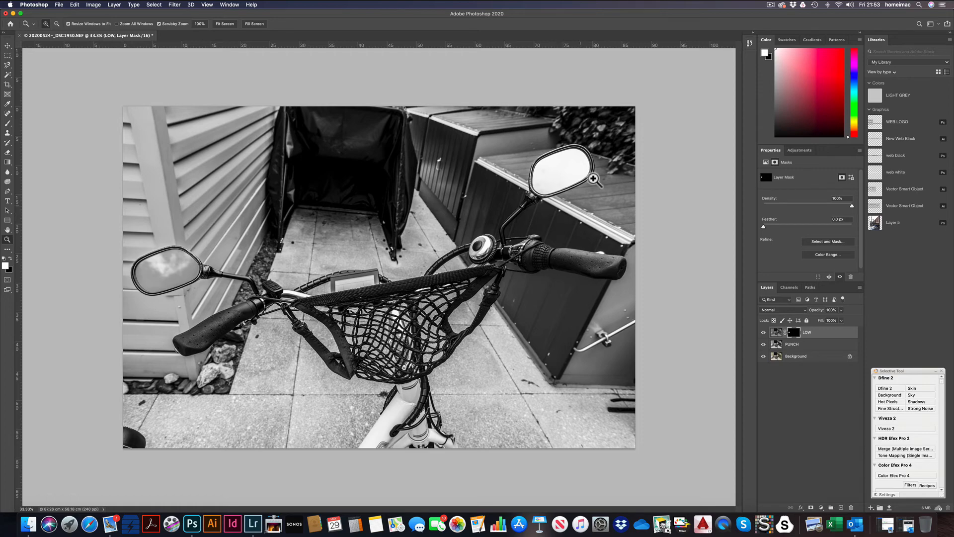
left_click(579, 167)
left_click(592, 167)
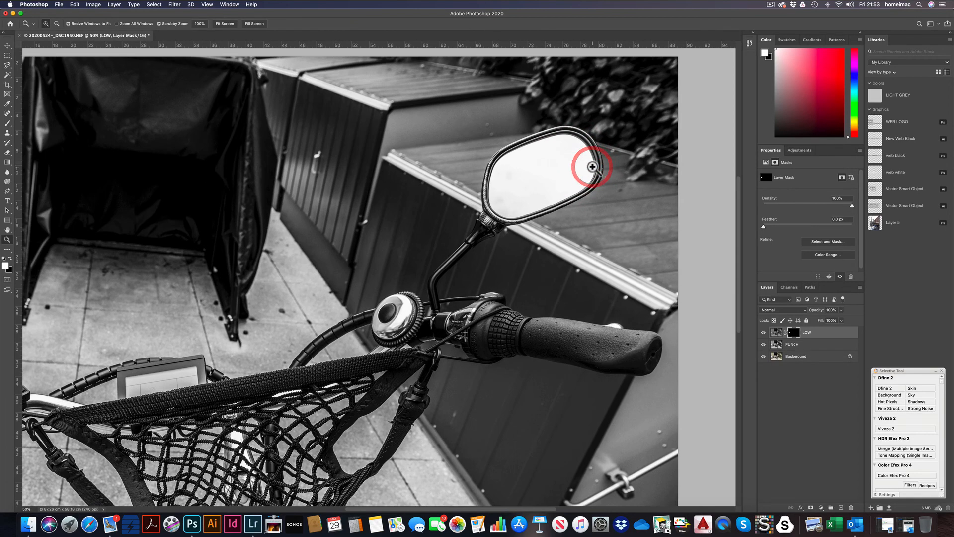
left_click(592, 166)
left_click(592, 167)
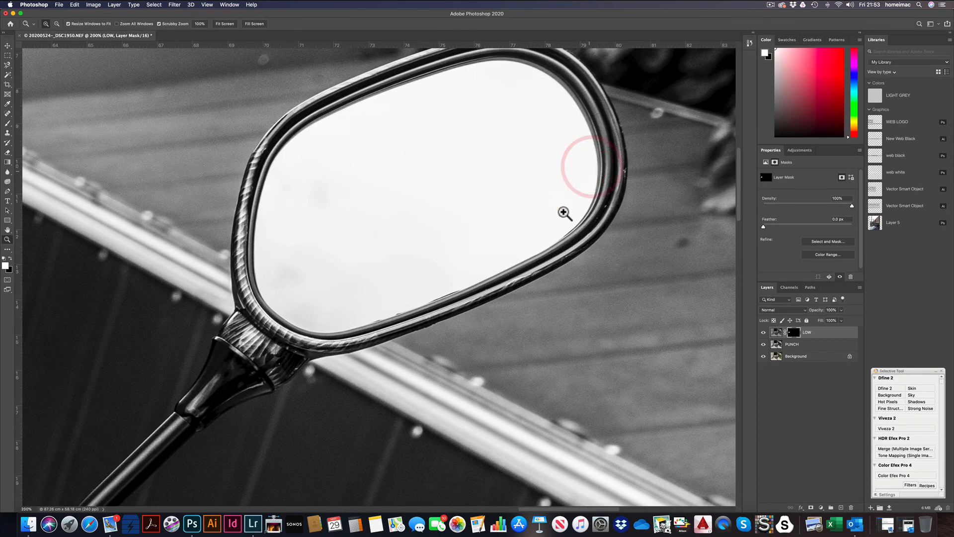
scroll(567, 213, "up", 3)
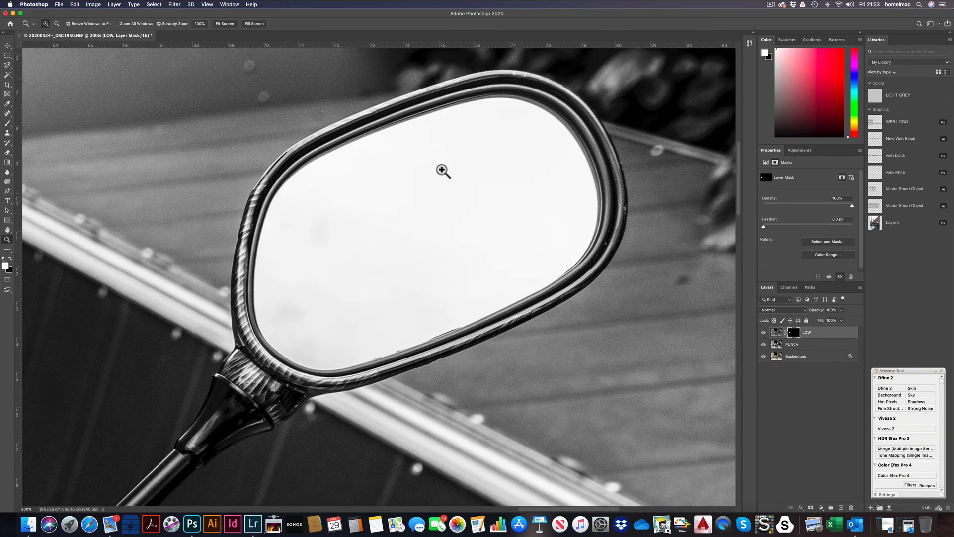
left_click(7, 74)
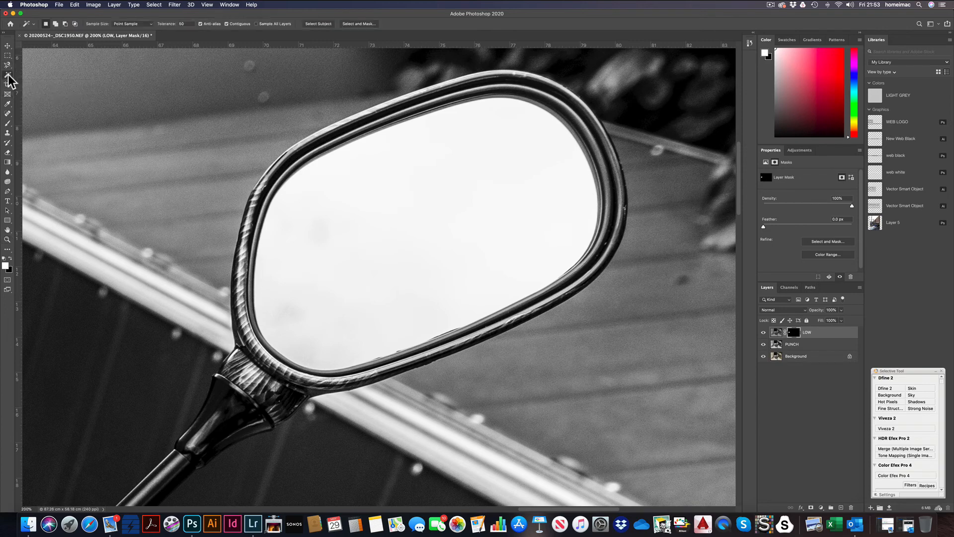
left_click(433, 180)
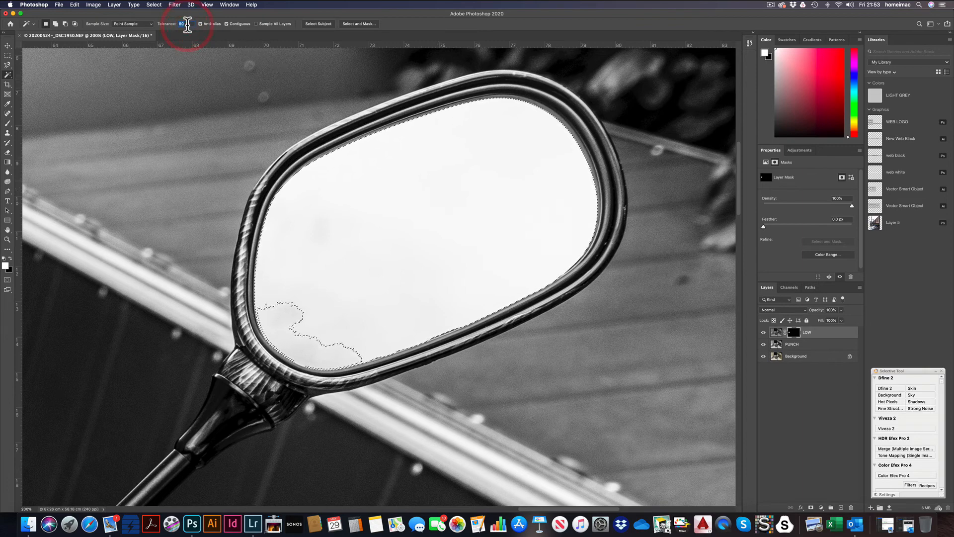
- Reselect the right-hand mirror's glass with the Magic Wand, raising the tolerance to 60 and finally 70
type("60")
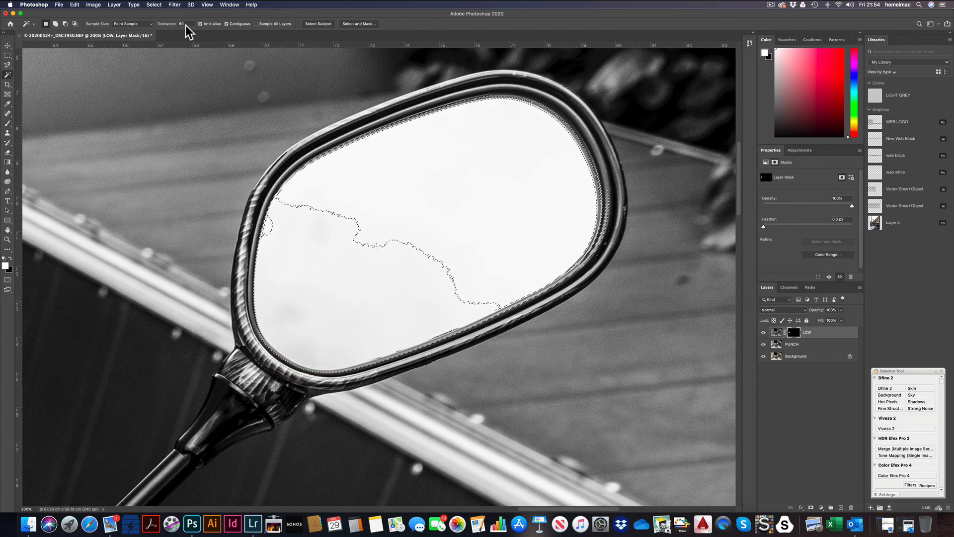
left_click(480, 167)
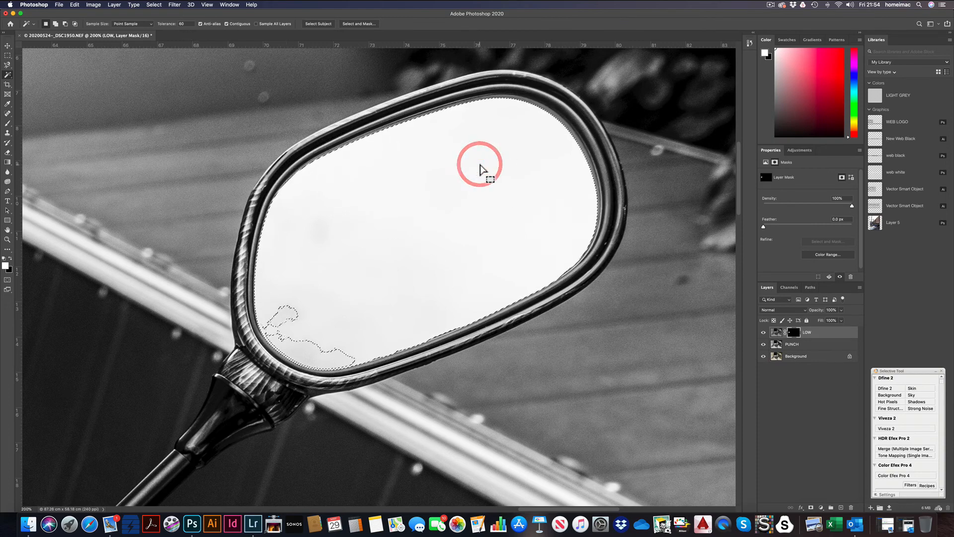
left_click(179, 25)
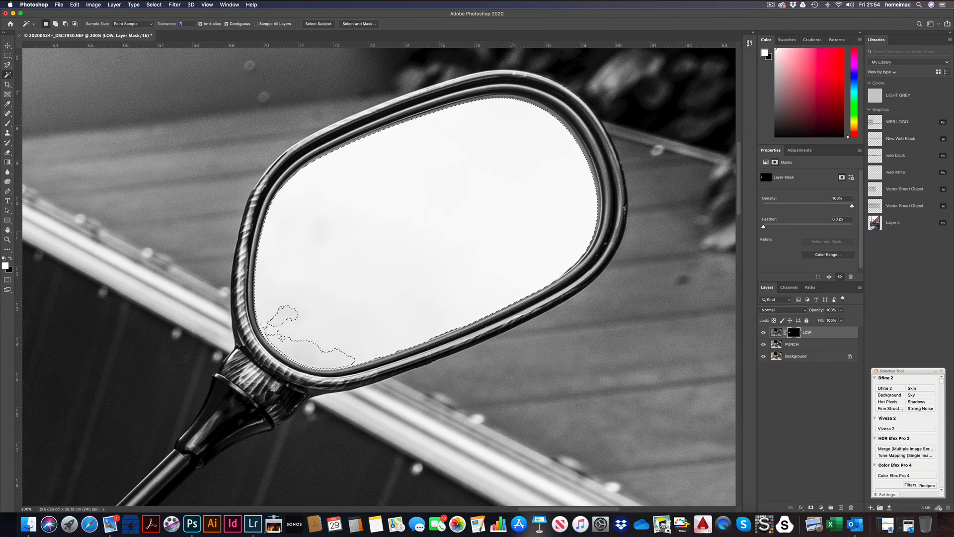
left_click(480, 175)
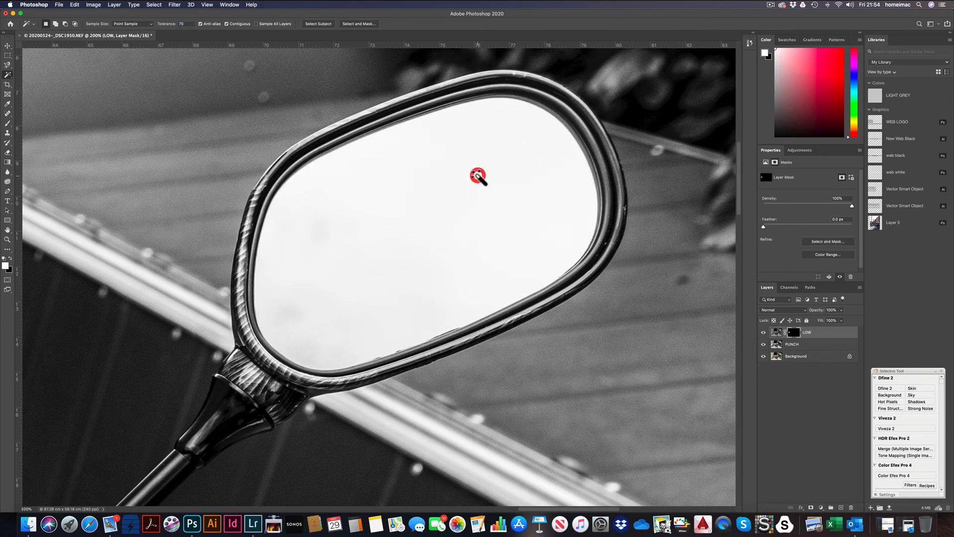
left_click(478, 175)
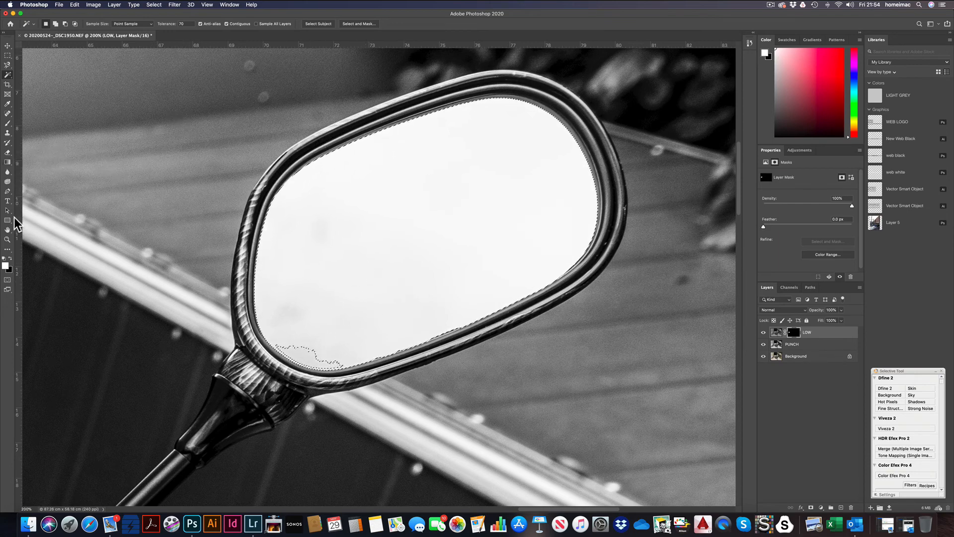
- Paint white on the LOW layer's mask across the whole selected mirror glass with a 175 px brush
left_click(7, 123)
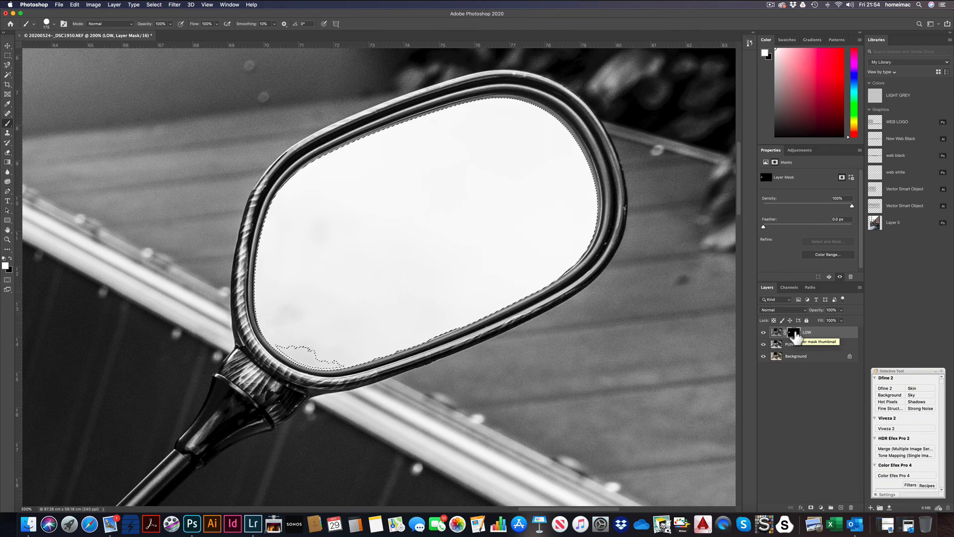
left_click_drag(408, 232, 467, 213)
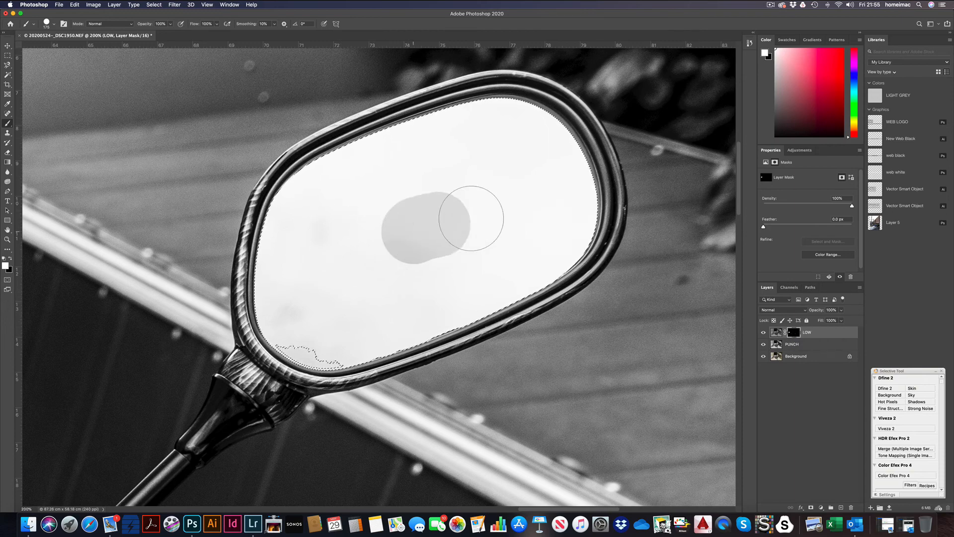
mouse_move(405, 241)
left_mouse_down()
mouse_move(523, 229)
mouse_move(408, 268)
mouse_move(508, 245)
mouse_move(450, 300)
mouse_move(492, 287)
left_mouse_up()
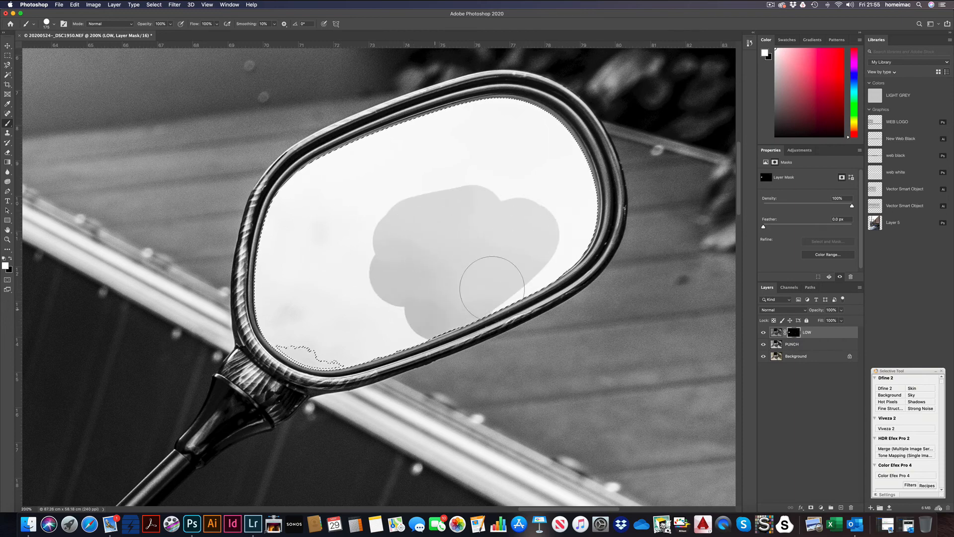
mouse_move(572, 244)
left_mouse_down()
mouse_move(562, 264)
mouse_move(580, 195)
mouse_move(549, 146)
mouse_move(504, 125)
mouse_move(448, 128)
mouse_move(309, 178)
mouse_move(278, 239)
mouse_move(270, 317)
mouse_move(306, 350)
mouse_move(342, 352)
mouse_move(385, 346)
mouse_move(429, 323)
mouse_move(269, 312)
mouse_move(308, 275)
mouse_move(375, 245)
mouse_move(344, 263)
mouse_move(342, 232)
mouse_move(486, 182)
mouse_move(335, 195)
mouse_move(545, 174)
mouse_move(378, 300)
mouse_move(337, 307)
mouse_move(317, 326)
mouse_move(328, 352)
mouse_move(342, 352)
mouse_move(280, 281)
mouse_move(313, 221)
mouse_move(367, 178)
mouse_move(442, 148)
mouse_move(505, 144)
mouse_move(545, 189)
mouse_move(560, 225)
mouse_move(537, 248)
left_mouse_up()
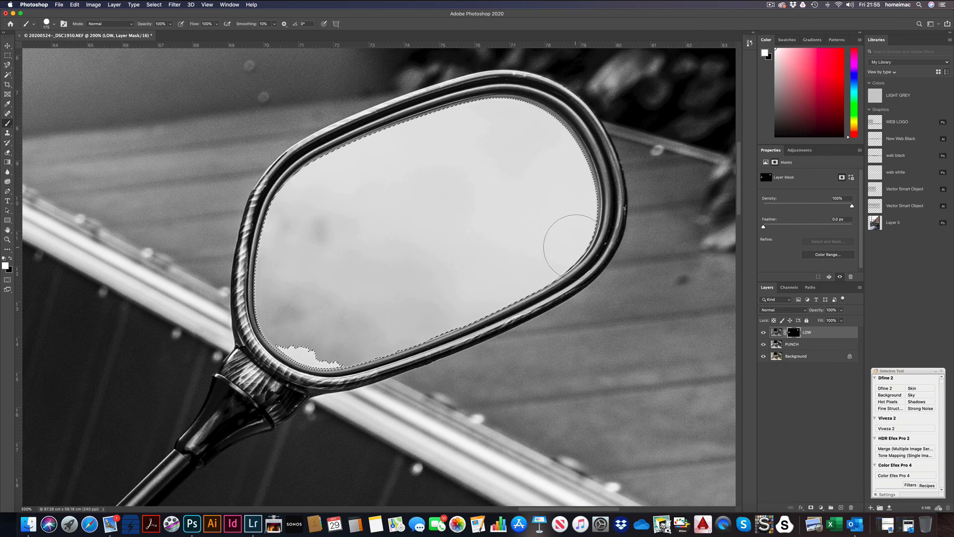
- Clear the selection and paint the remaining bright patch near the mirror glass's lower-left edge white on the LOW mask
left_click(175, 4)
mouse_move(154, 5)
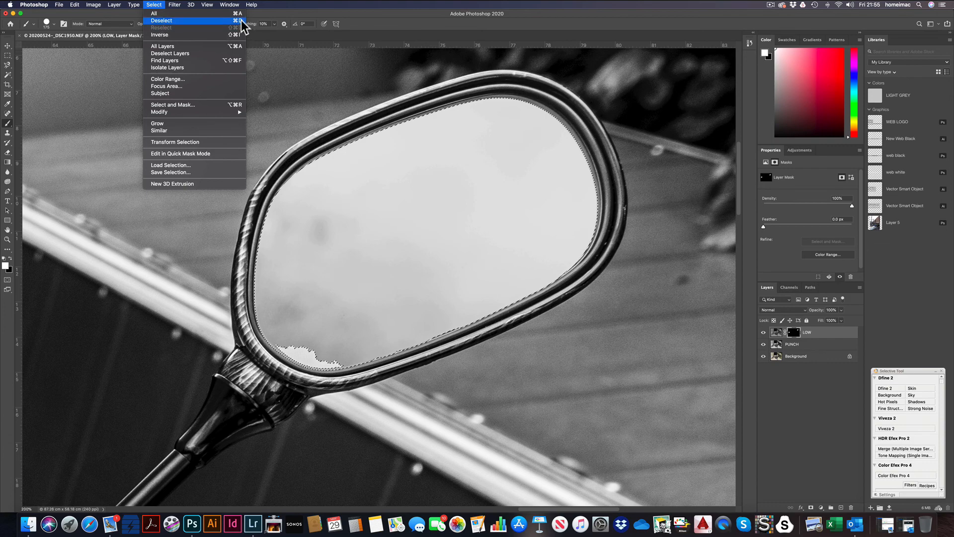
left_click(177, 22)
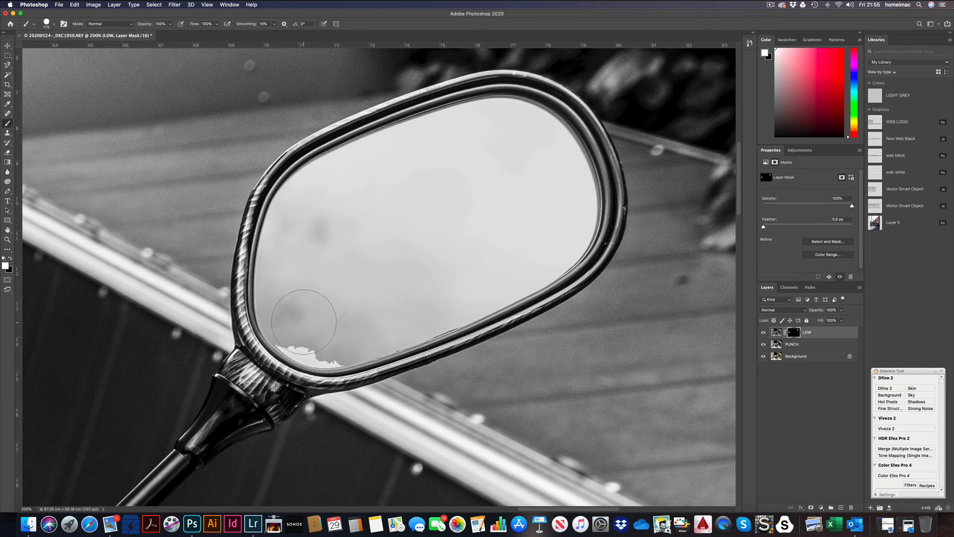
mouse_move(307, 324)
left_mouse_down()
mouse_move(297, 323)
mouse_move(327, 335)
left_mouse_up()
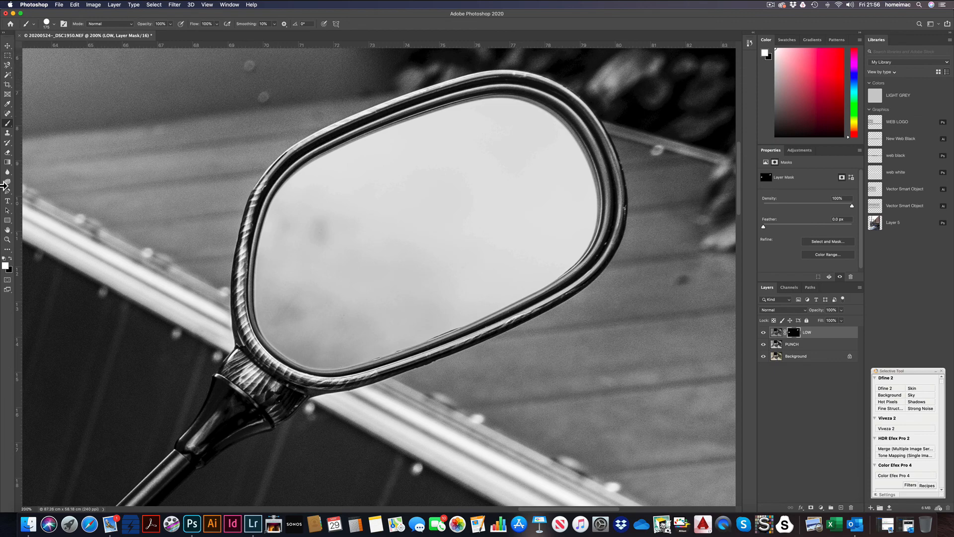
- Save the layered black-and-white edit of the bicycle photo
left_click(7, 238)
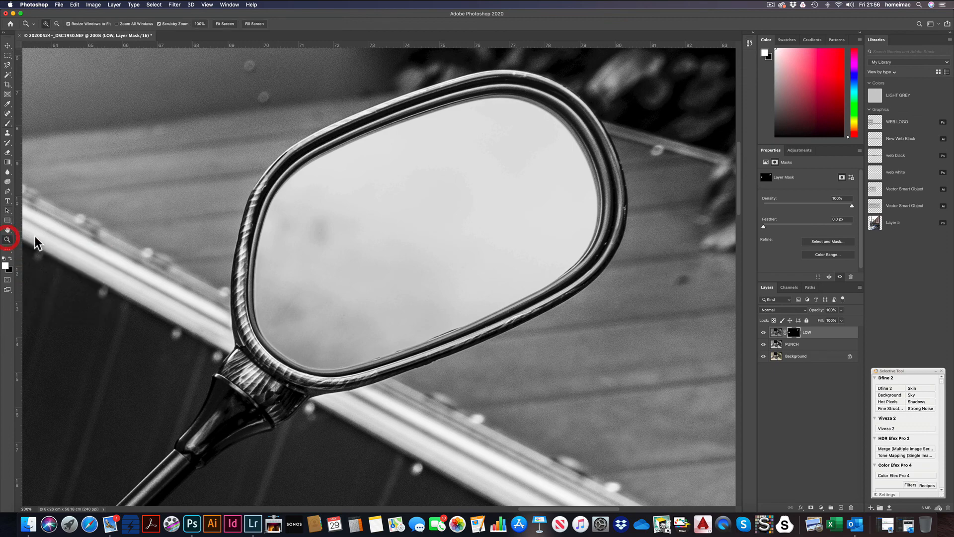
left_click(207, 5)
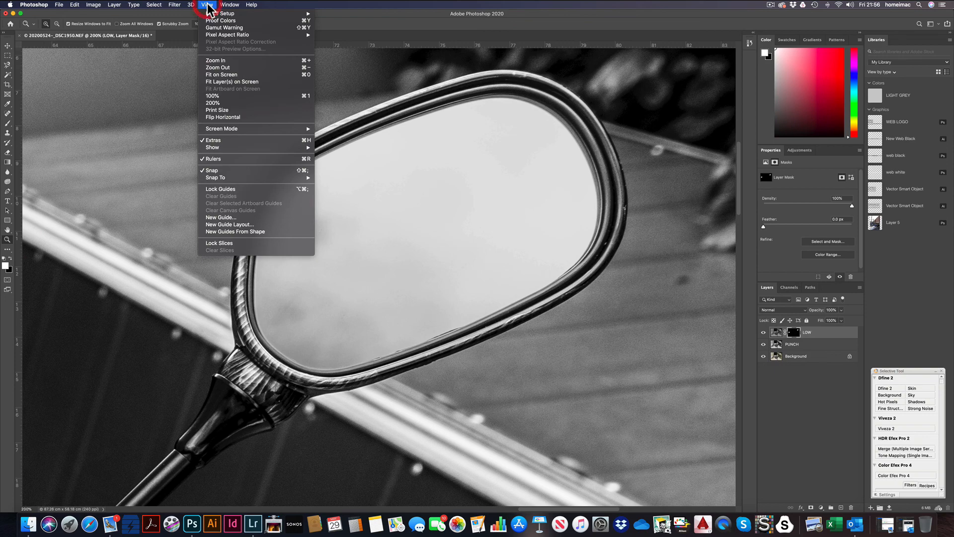
left_click(221, 74)
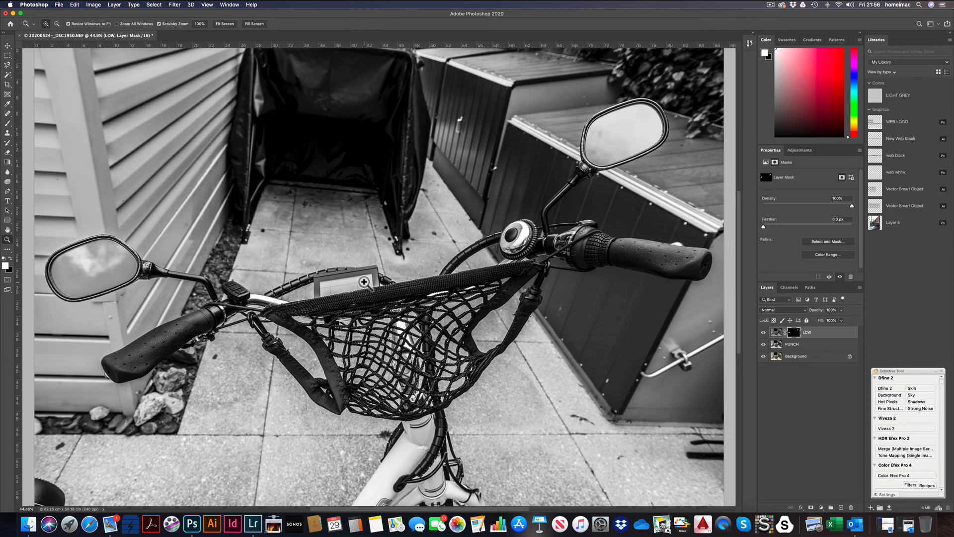
left_click(59, 5)
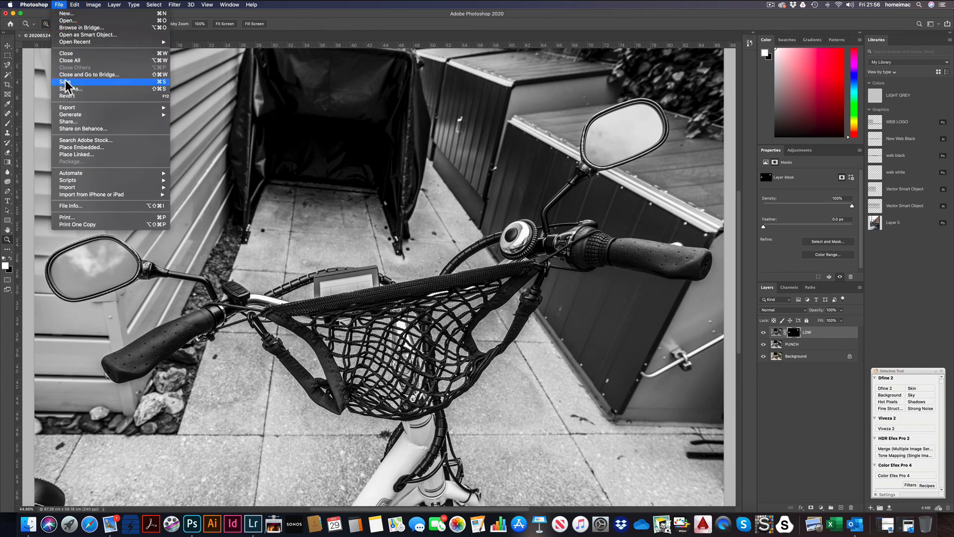
left_click(66, 82)
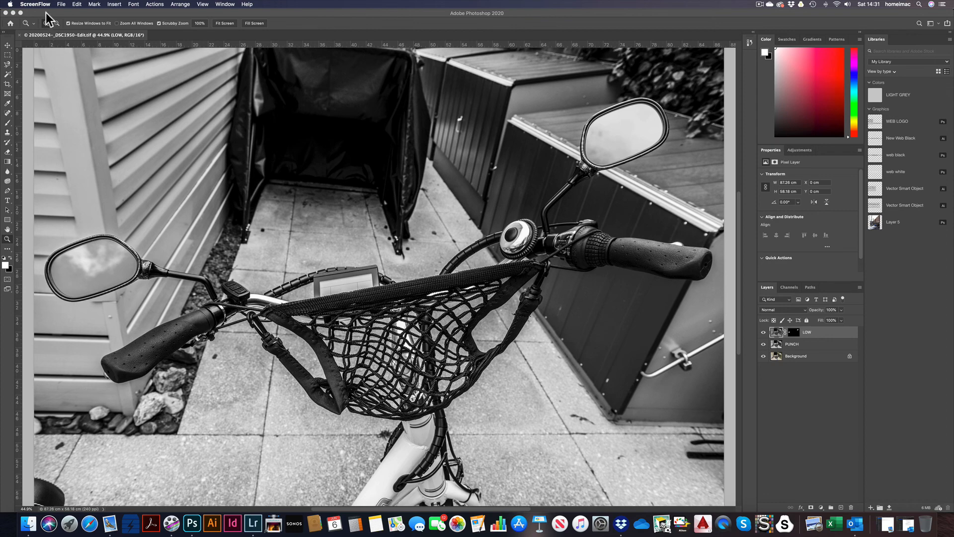
- Quit Photoshop and return to the photo's collection in Lightroom Classic
left_click(69, 24)
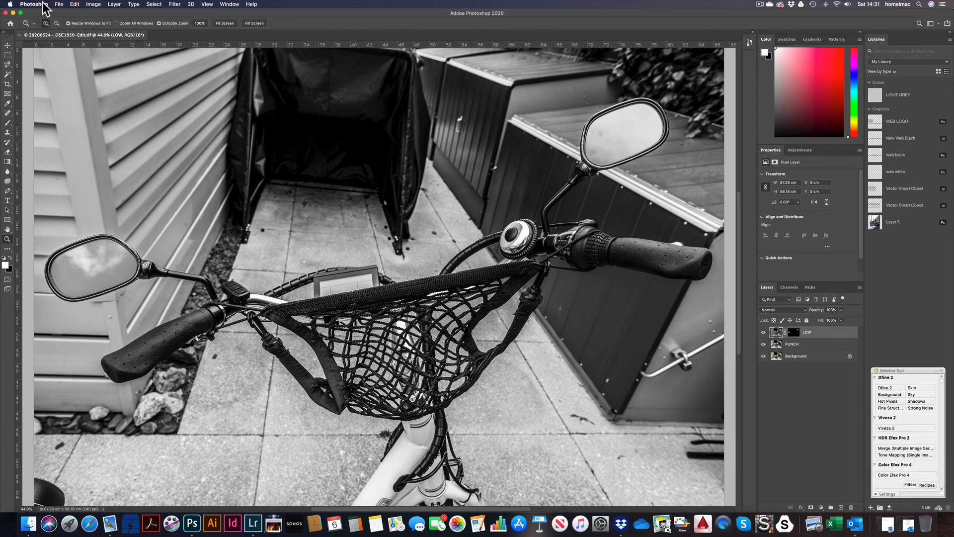
left_click(42, 4)
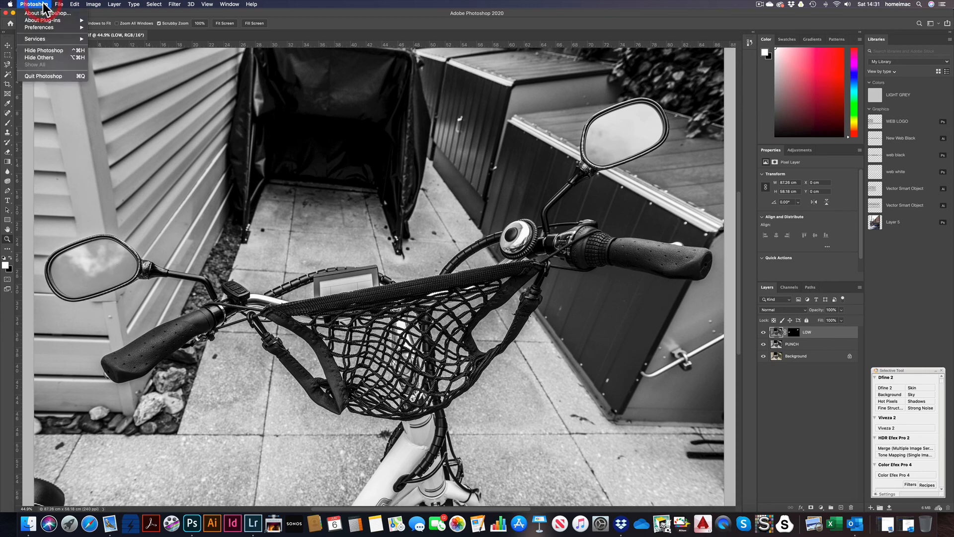
left_click(45, 76)
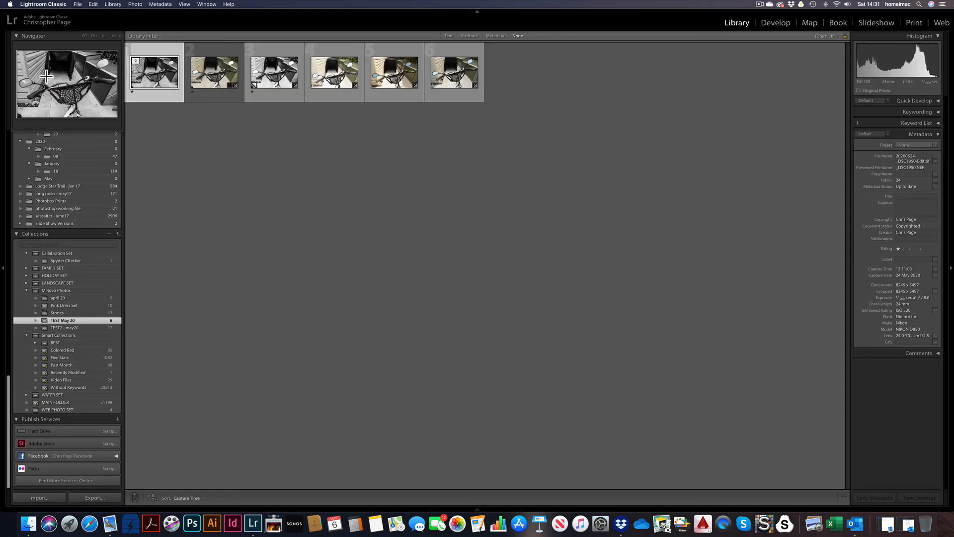
- Compare the finished edit at full view with the colour original and the punchy black-and-white copy
double_click(153, 79)
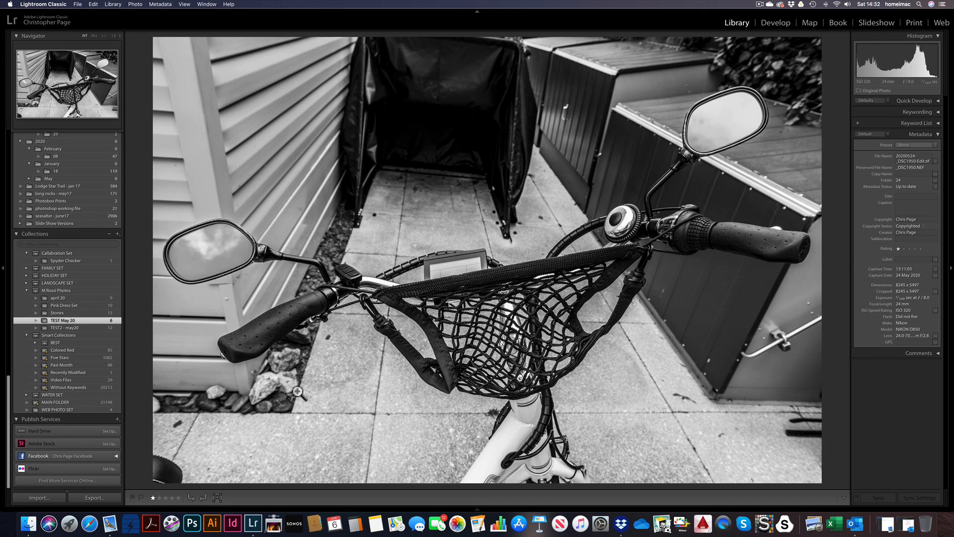
mouse_move(183, 515)
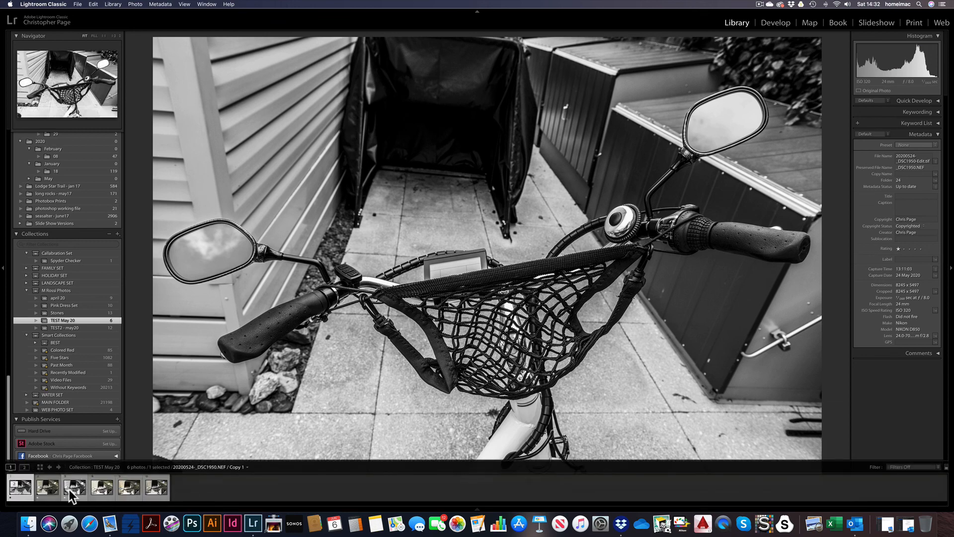
left_click(43, 489)
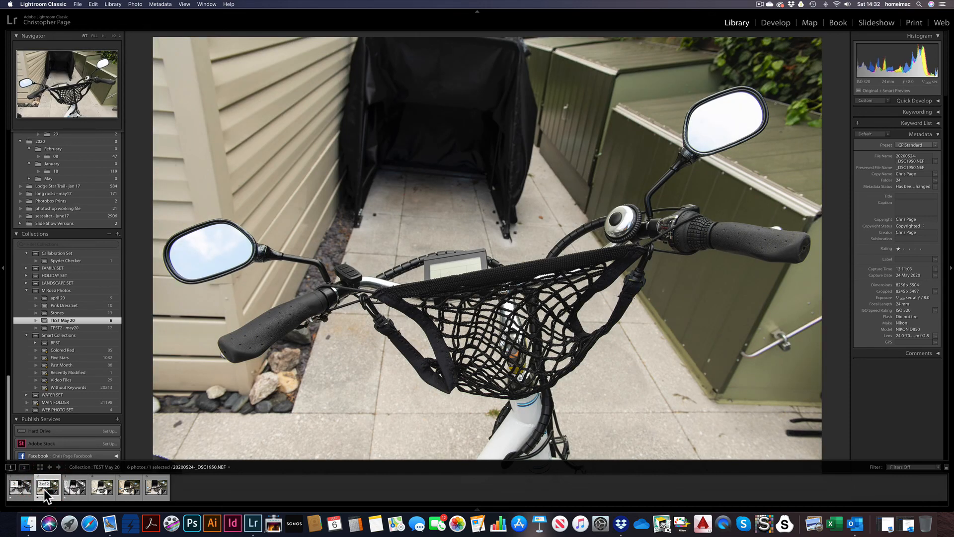
left_click(76, 488)
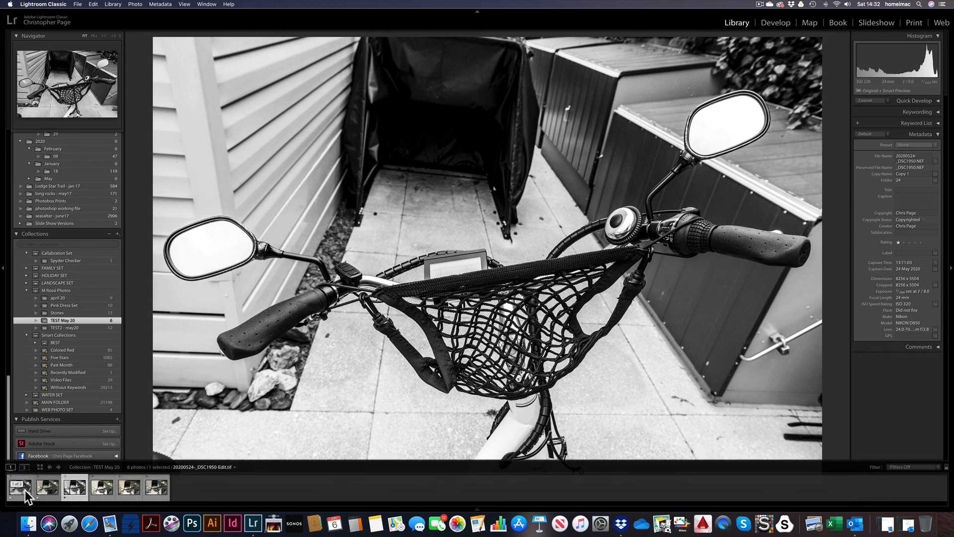
left_click(21, 487)
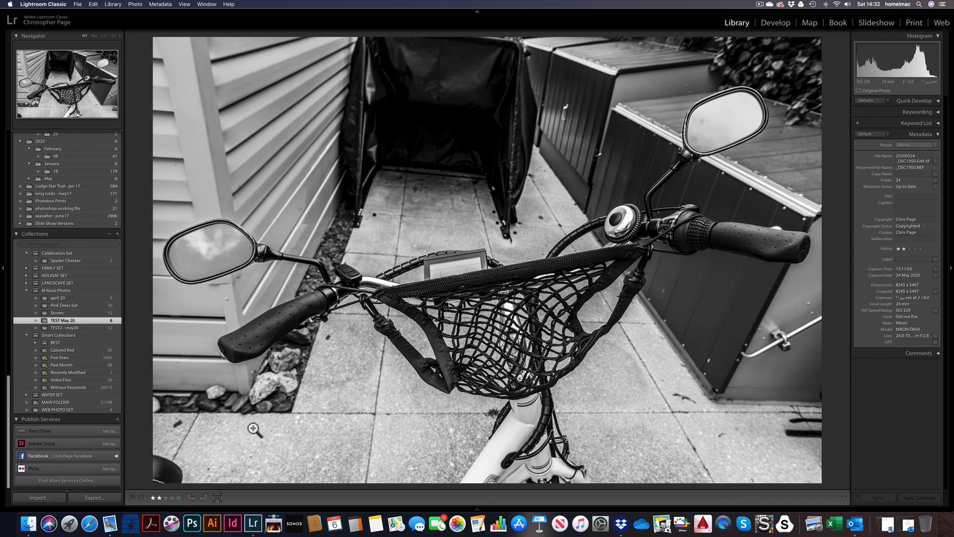
- Rate the finished edit, 20200524-_DSC1950-Edit.tif, two stars and return to the thumbnail grid
key("2")
mouse_move(192, 507)
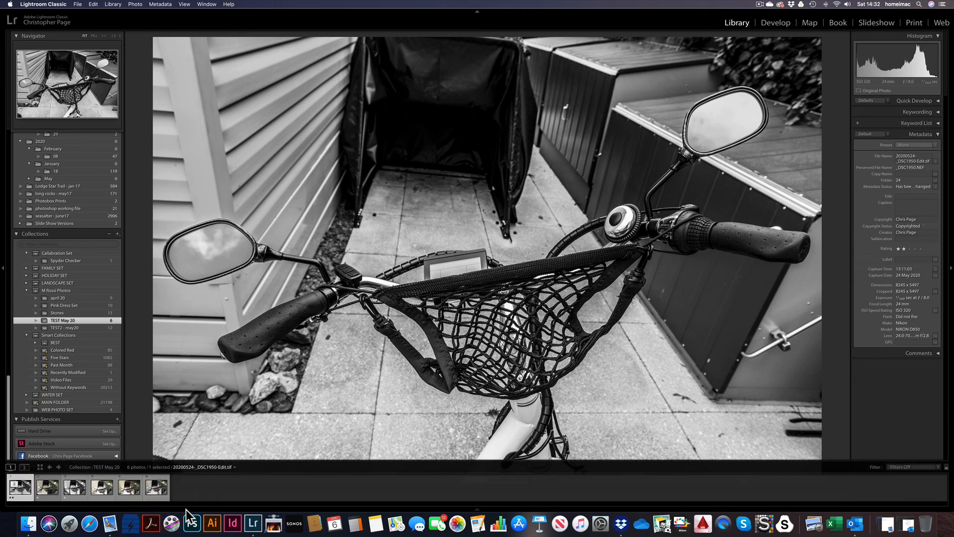
left_click(39, 467)
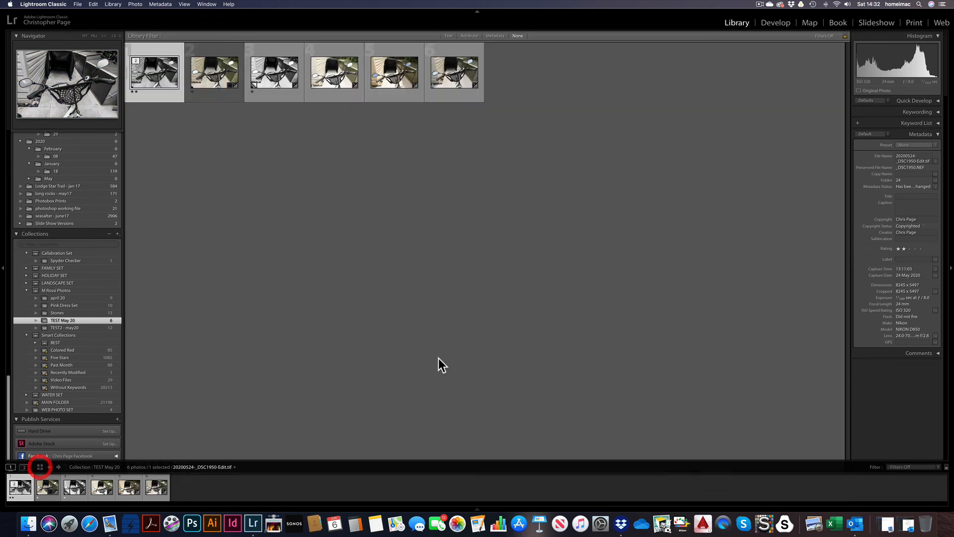